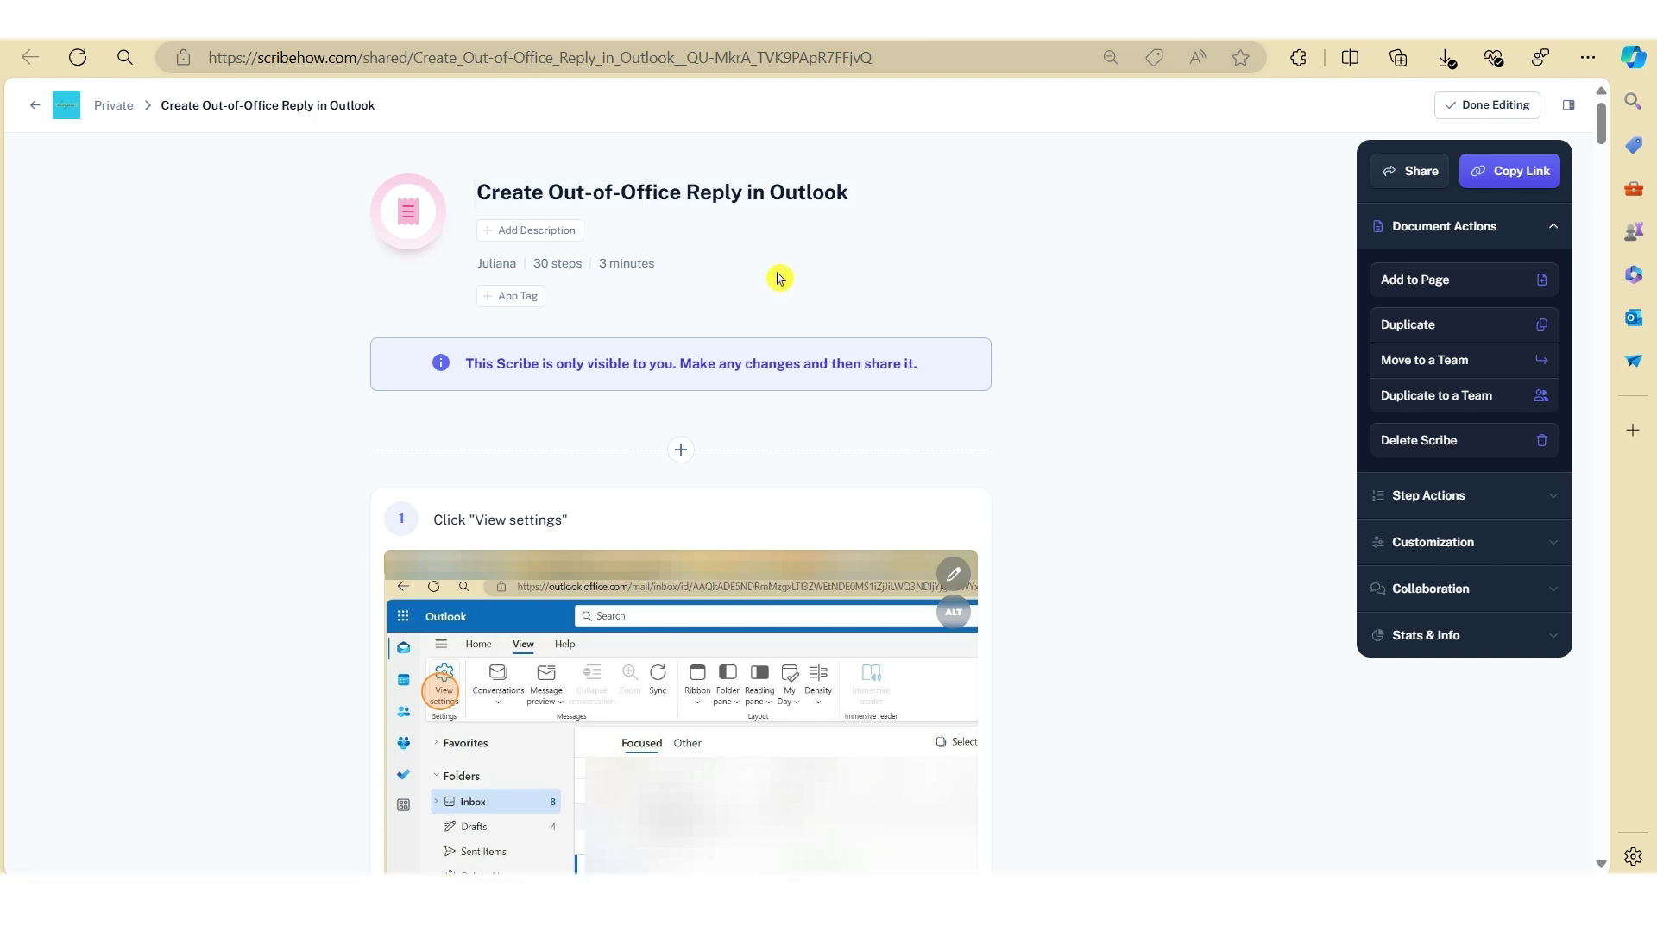
{"action": "scroll", "coordinate": [1106, 358], "scroll_direction": "down", "scroll_amount": 3}
{"action": "scroll", "coordinate": [1106, 359], "scroll_direction": "down", "scroll_amount": 3}
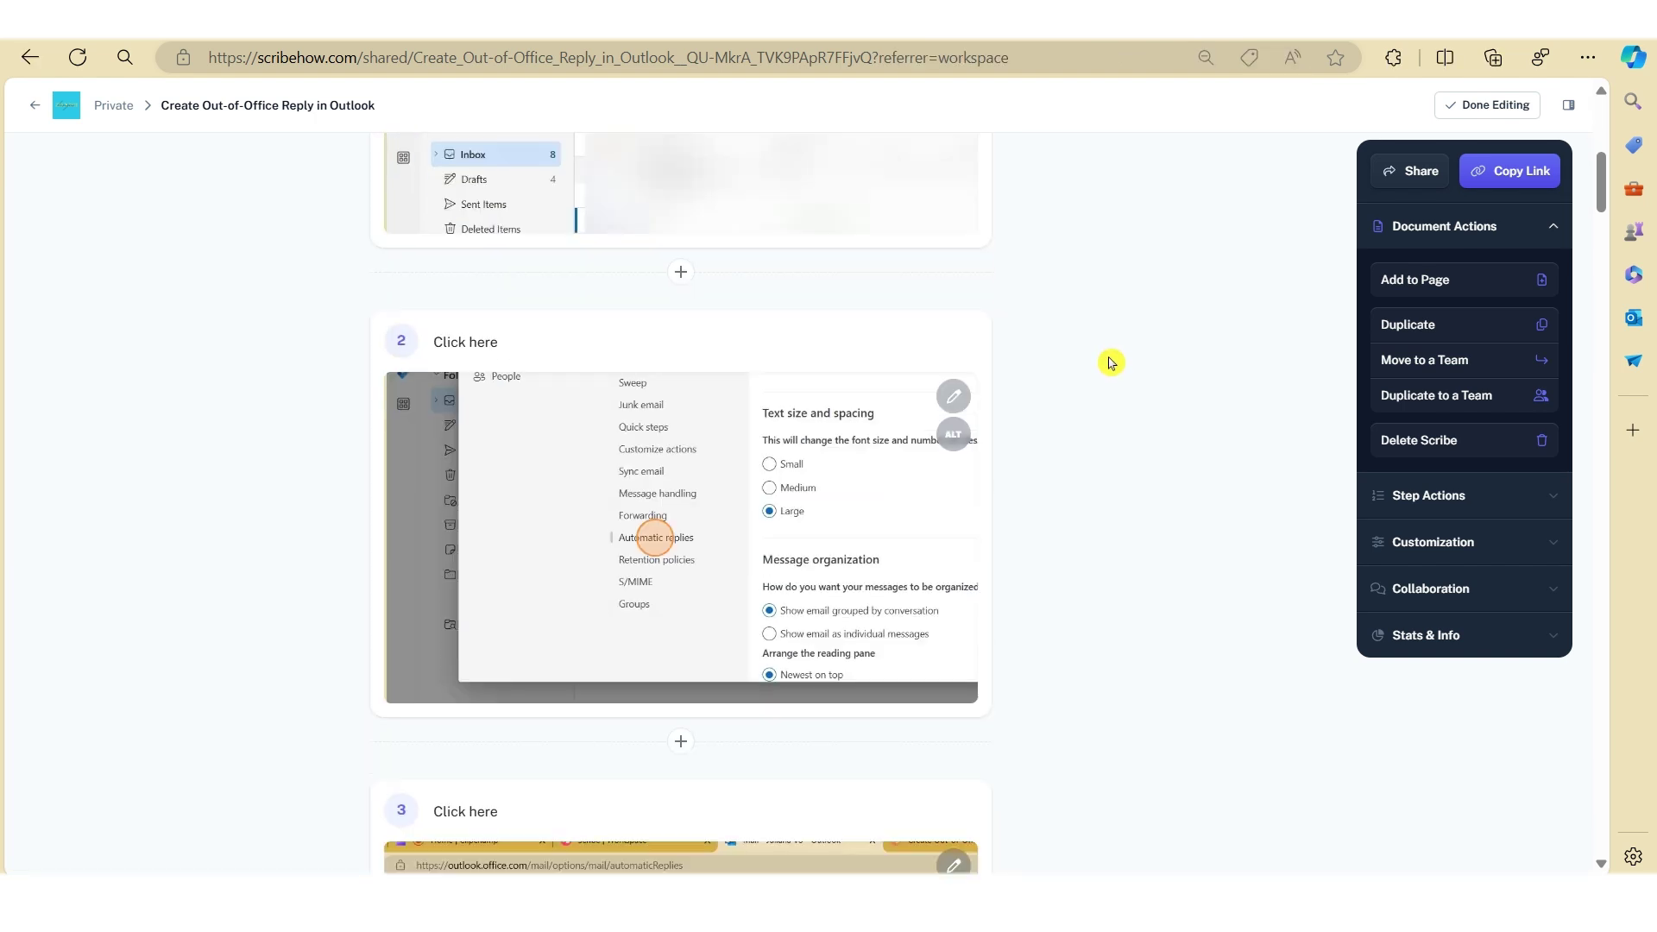
{"action": "scroll", "coordinate": [1106, 359], "scroll_direction": "down", "scroll_amount": 3}
{"action": "scroll", "coordinate": [1108, 366], "scroll_direction": "down", "scroll_amount": 3}
{"action": "scroll", "coordinate": [1109, 365], "scroll_direction": "down", "scroll_amount": 1}
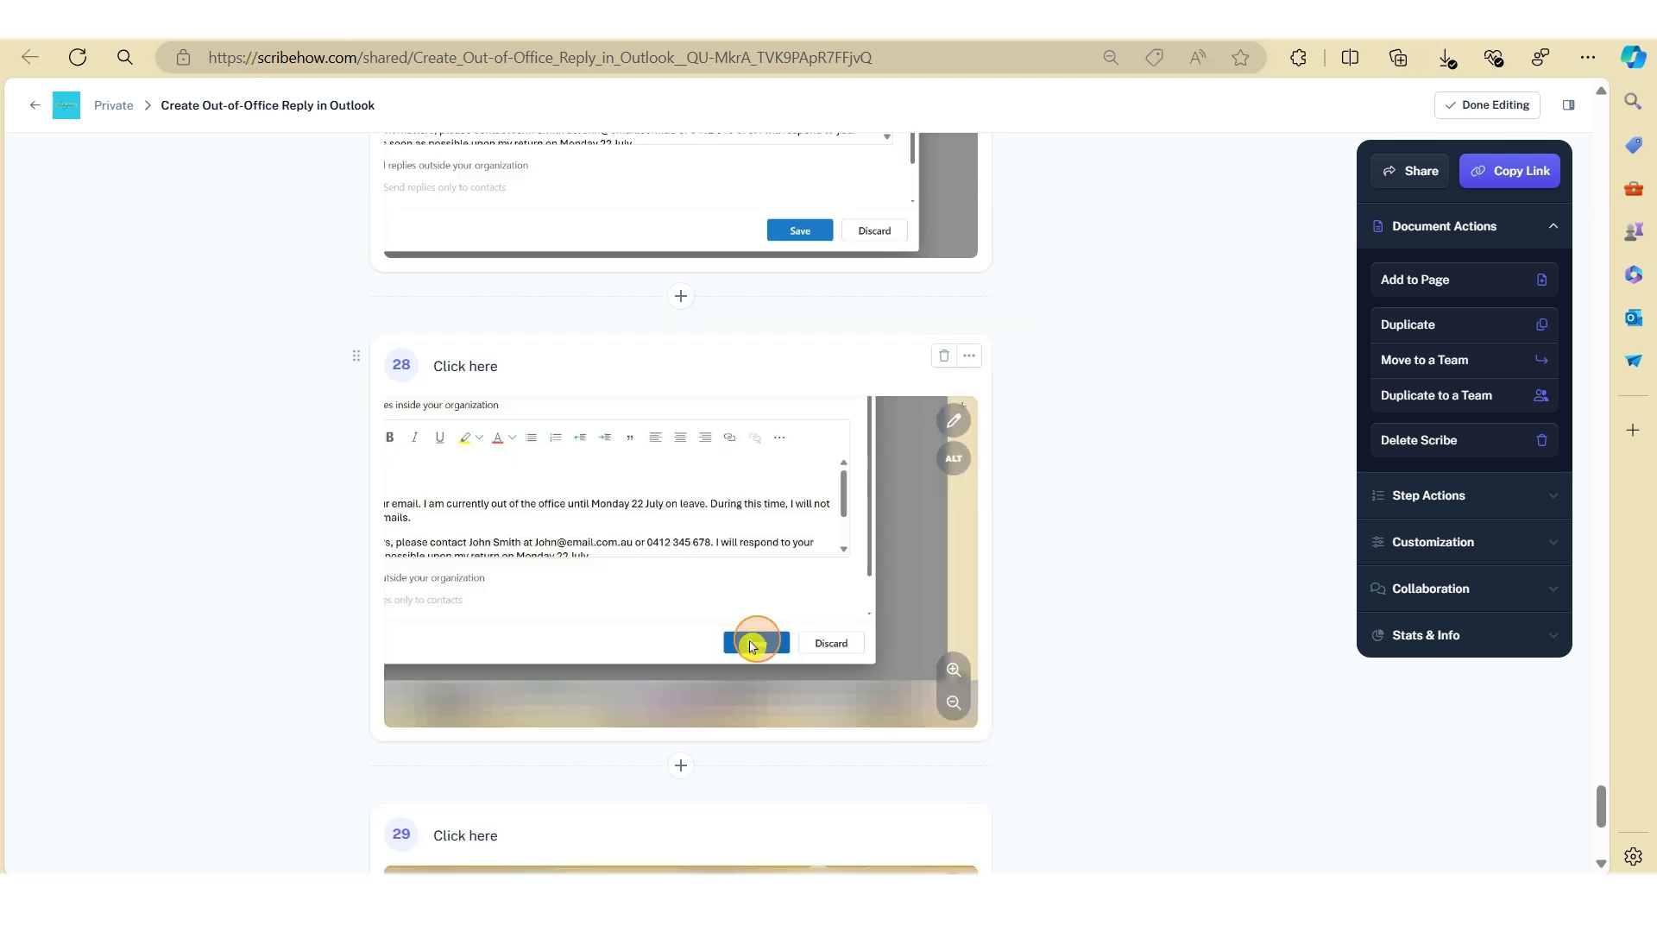
Step: Insert a new blank step above step 28 and select its placeholder title
{"action": "left_click", "coordinate": [682, 297]}
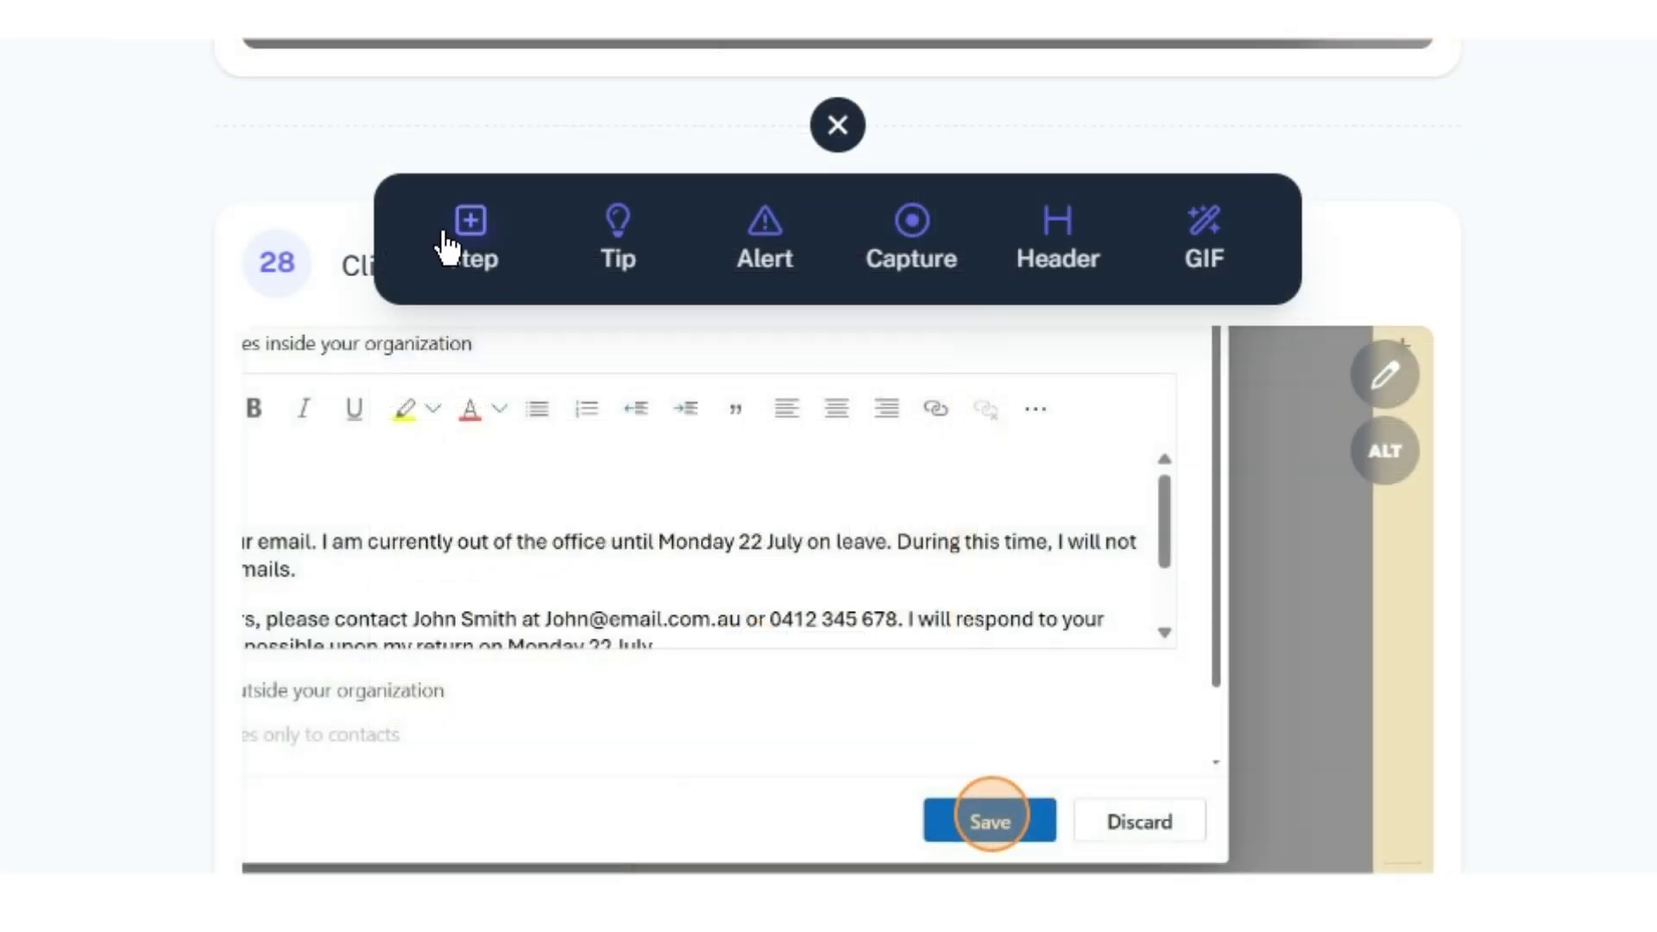
{"action": "left_click", "coordinate": [449, 249]}
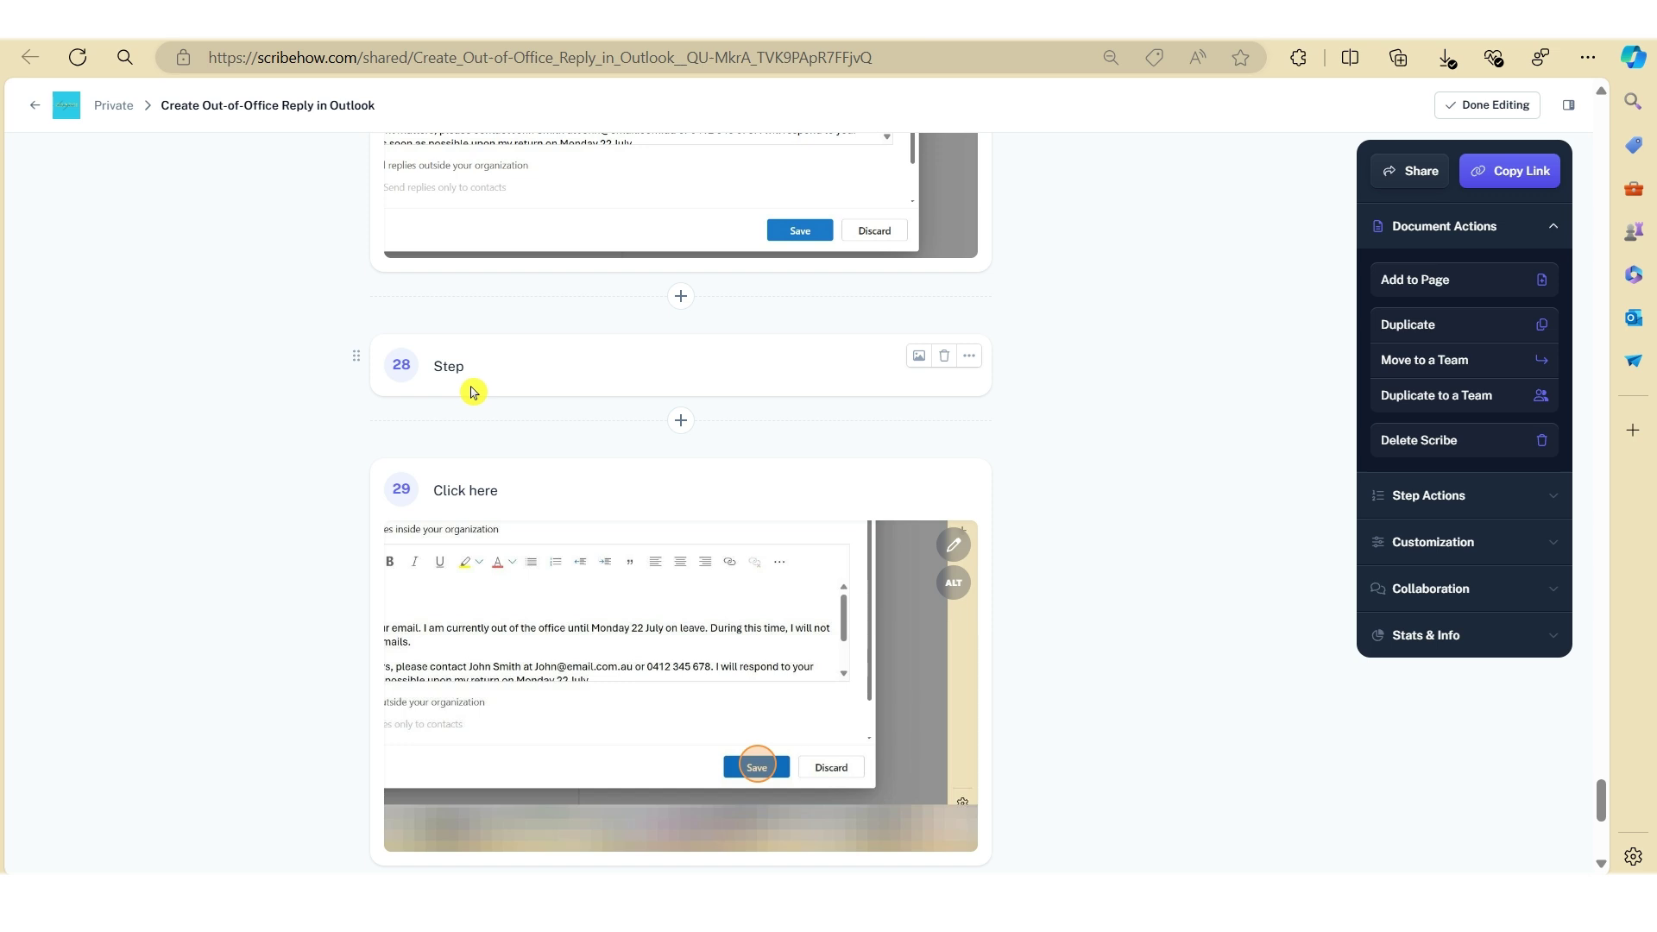
{"action": "left_click", "coordinate": [460, 369]}
{"action": "double_click", "coordinate": [457, 370]}
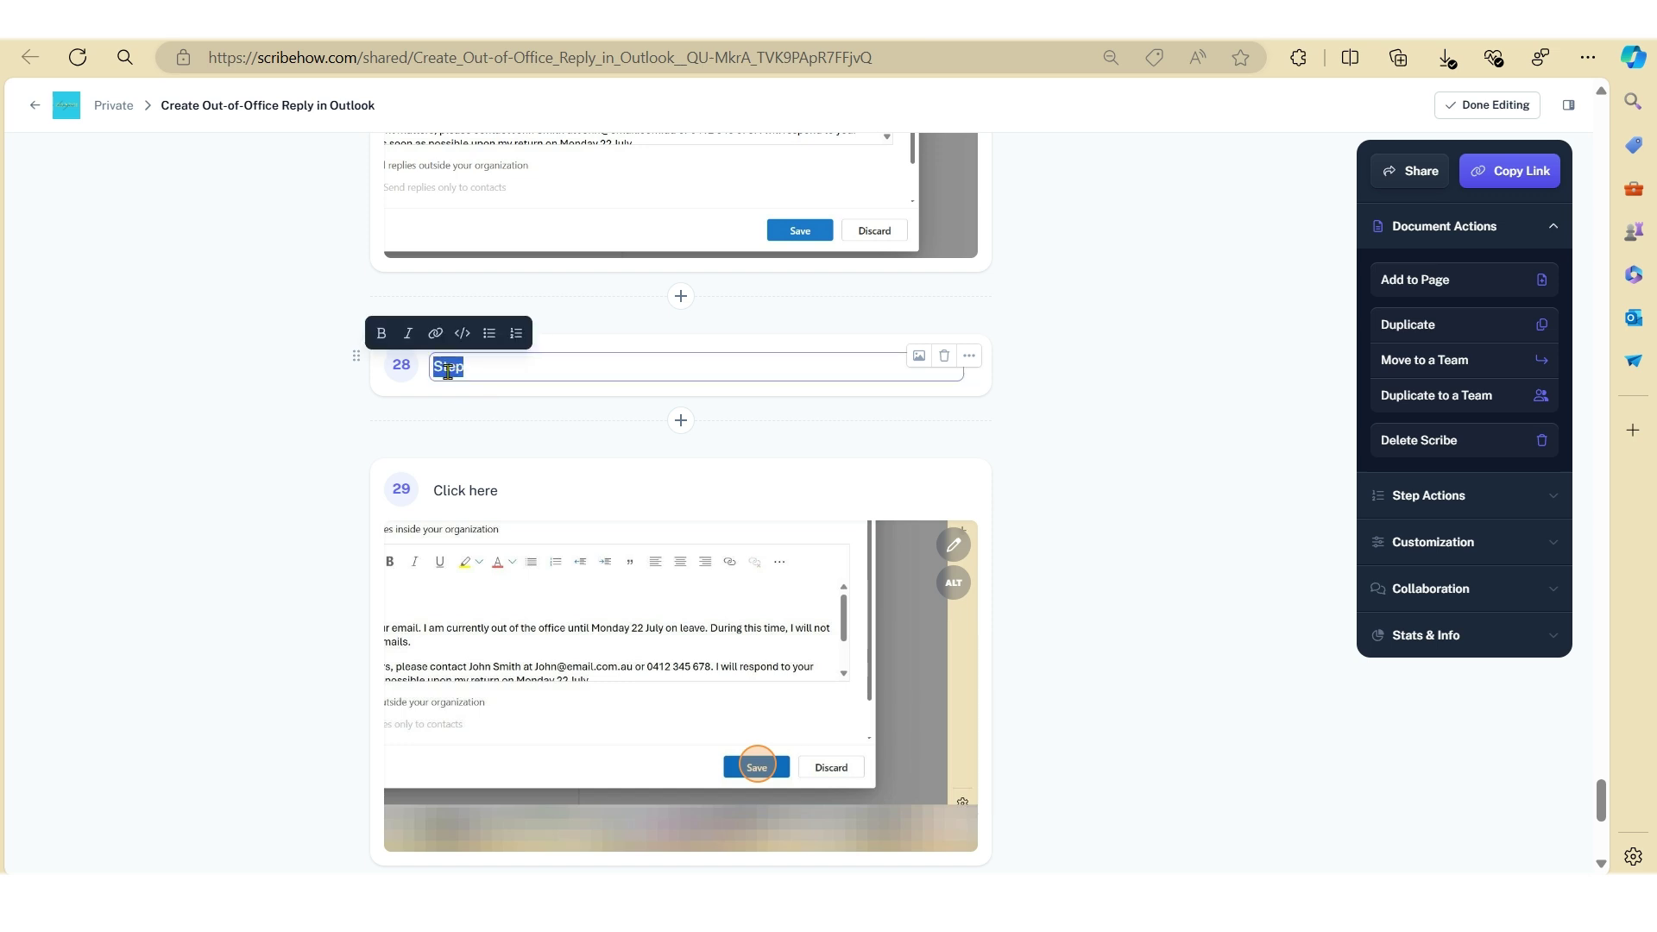
{"action": "type", "text": "Select Save"}
Step: Clean up the title 'Select Save to continue.' and make the word Save bold
{"action": "double_click", "coordinate": [497, 367]}
{"action": "left_click", "coordinate": [524, 368]}
{"action": "type", "text": ","}
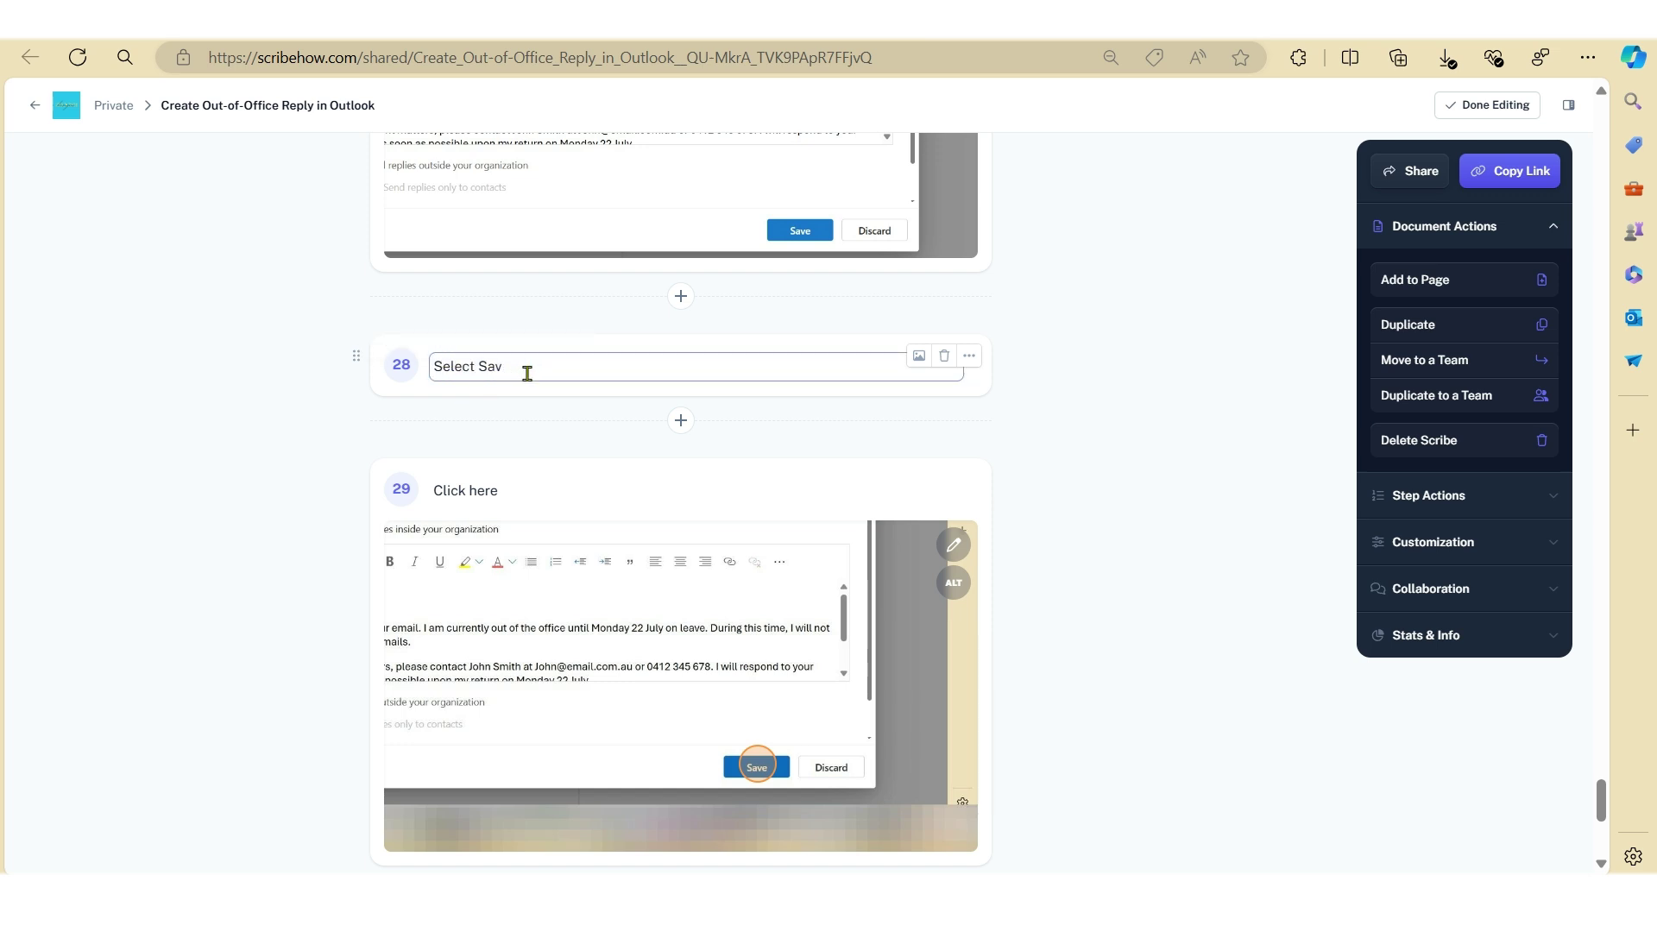
{"action": "double_click", "coordinate": [545, 370]}
{"action": "left_click", "coordinate": [537, 372]}
{"action": "key", "text": "BackSpace"}
{"action": "type", "text": "yo"}
{"action": "double_click", "coordinate": [492, 367]}
{"action": "key", "text": "ctrl+b"}
{"action": "left_click", "coordinate": [632, 390]}
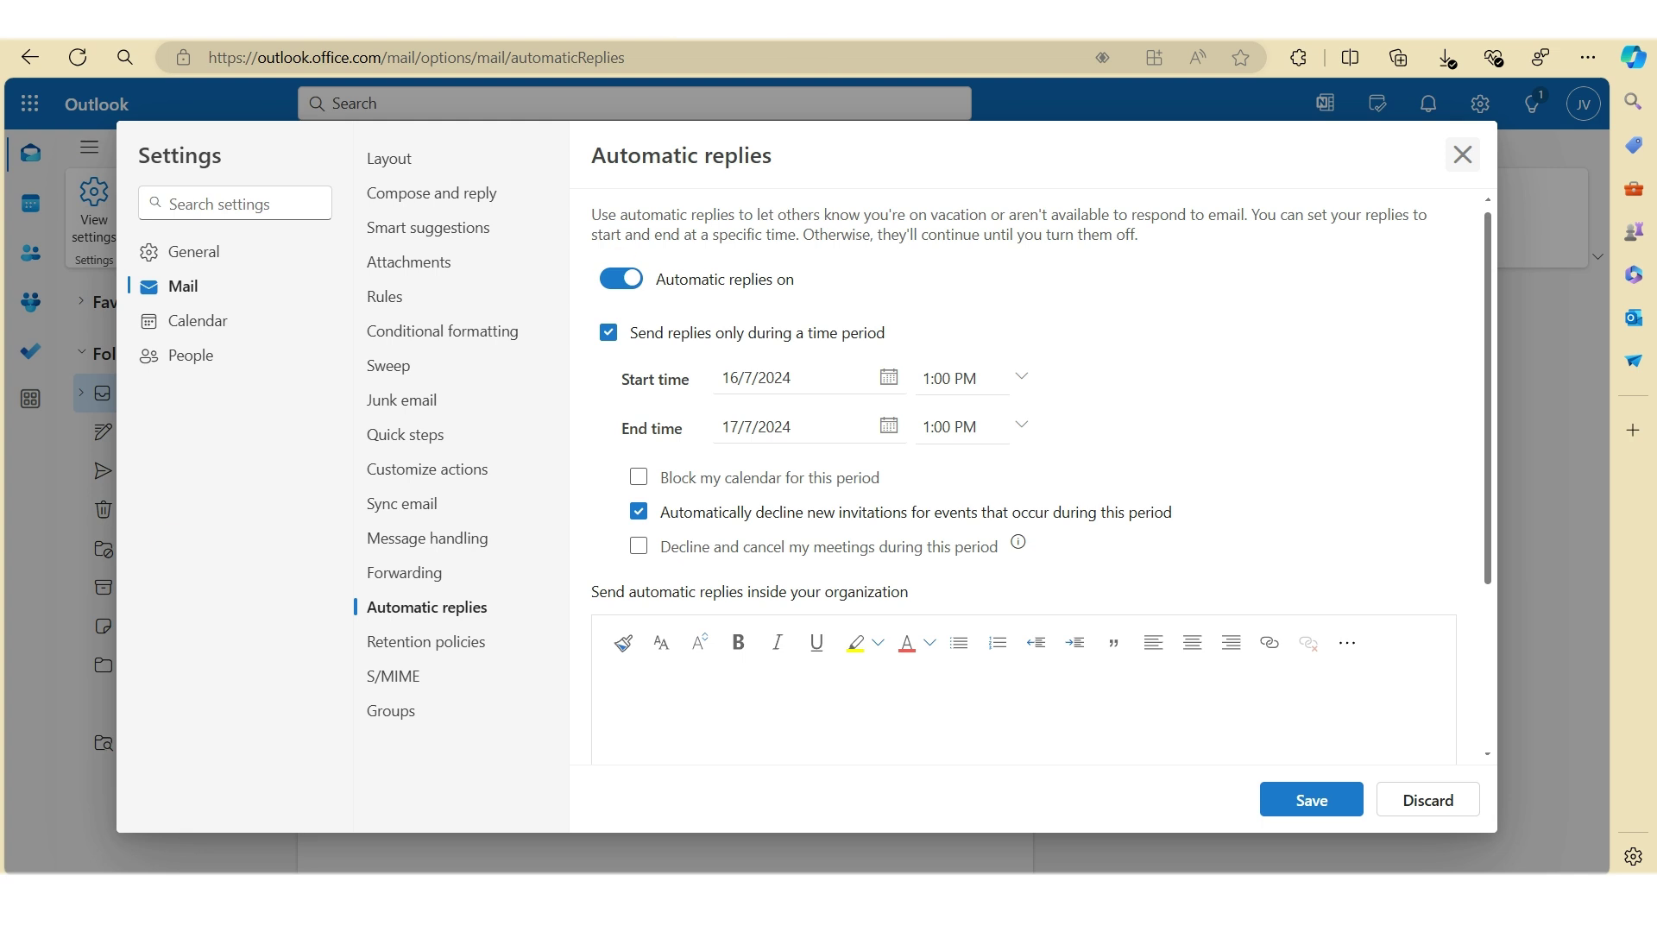
Step: Capture Outlook's Automatic replies settings and save the screenshot as a PNG on the Desktop
{"action": "key", "text": "super+shift+s"}
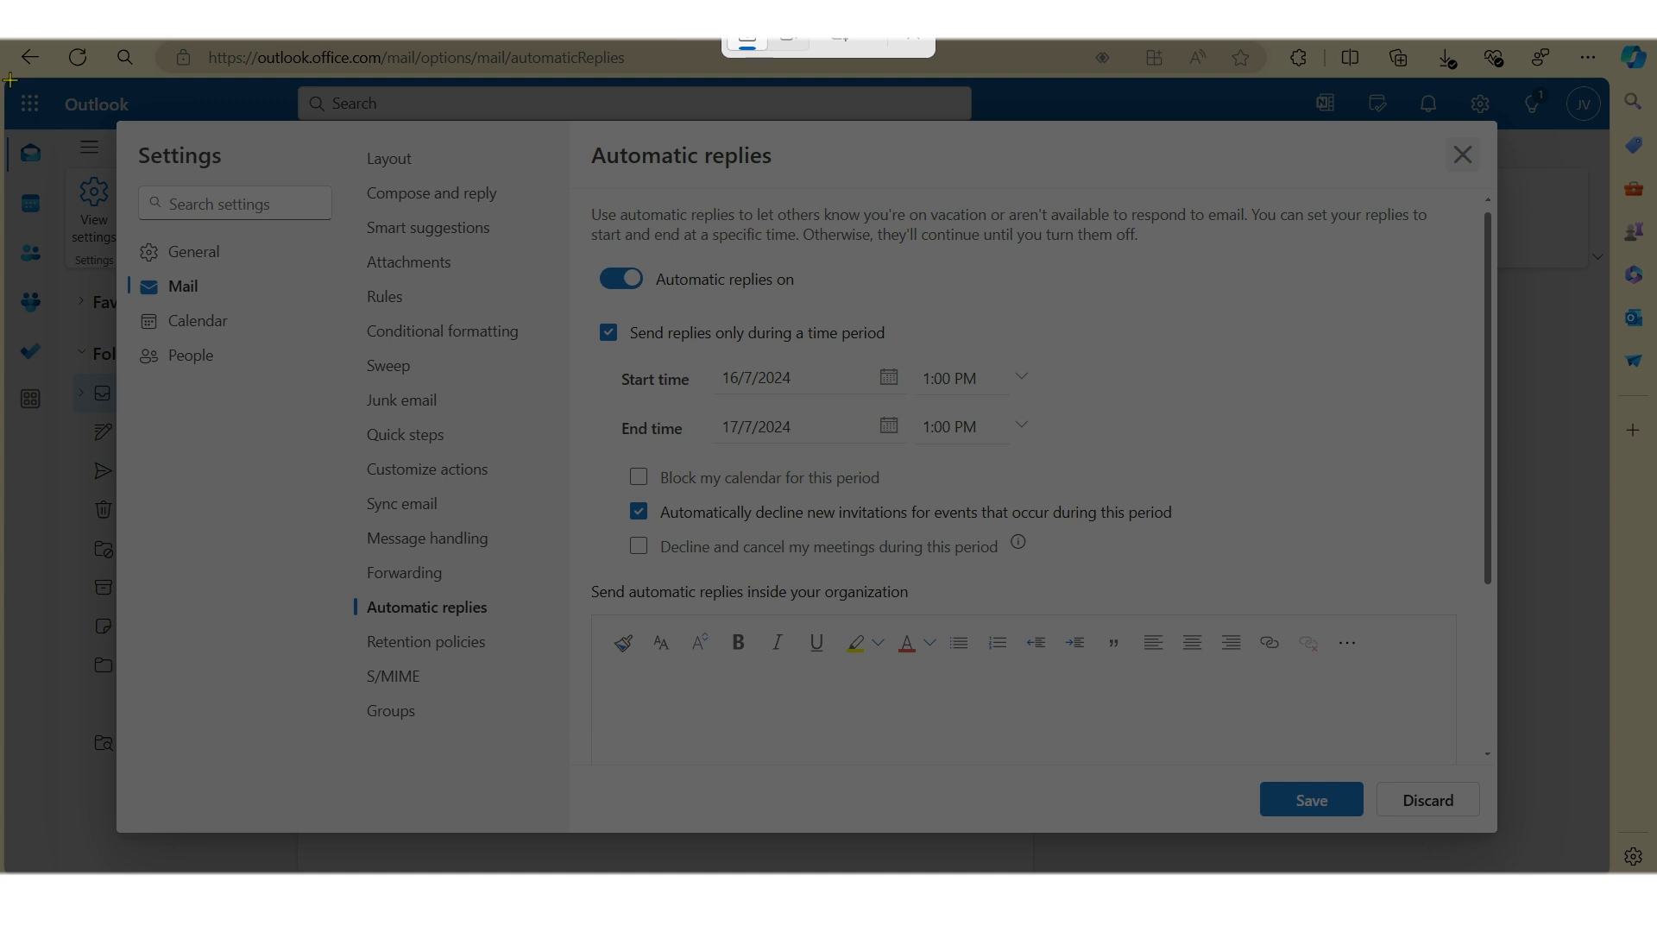
{"action": "left_click_drag", "start_coordinate": [11, 81], "coordinate": [1606, 869]}
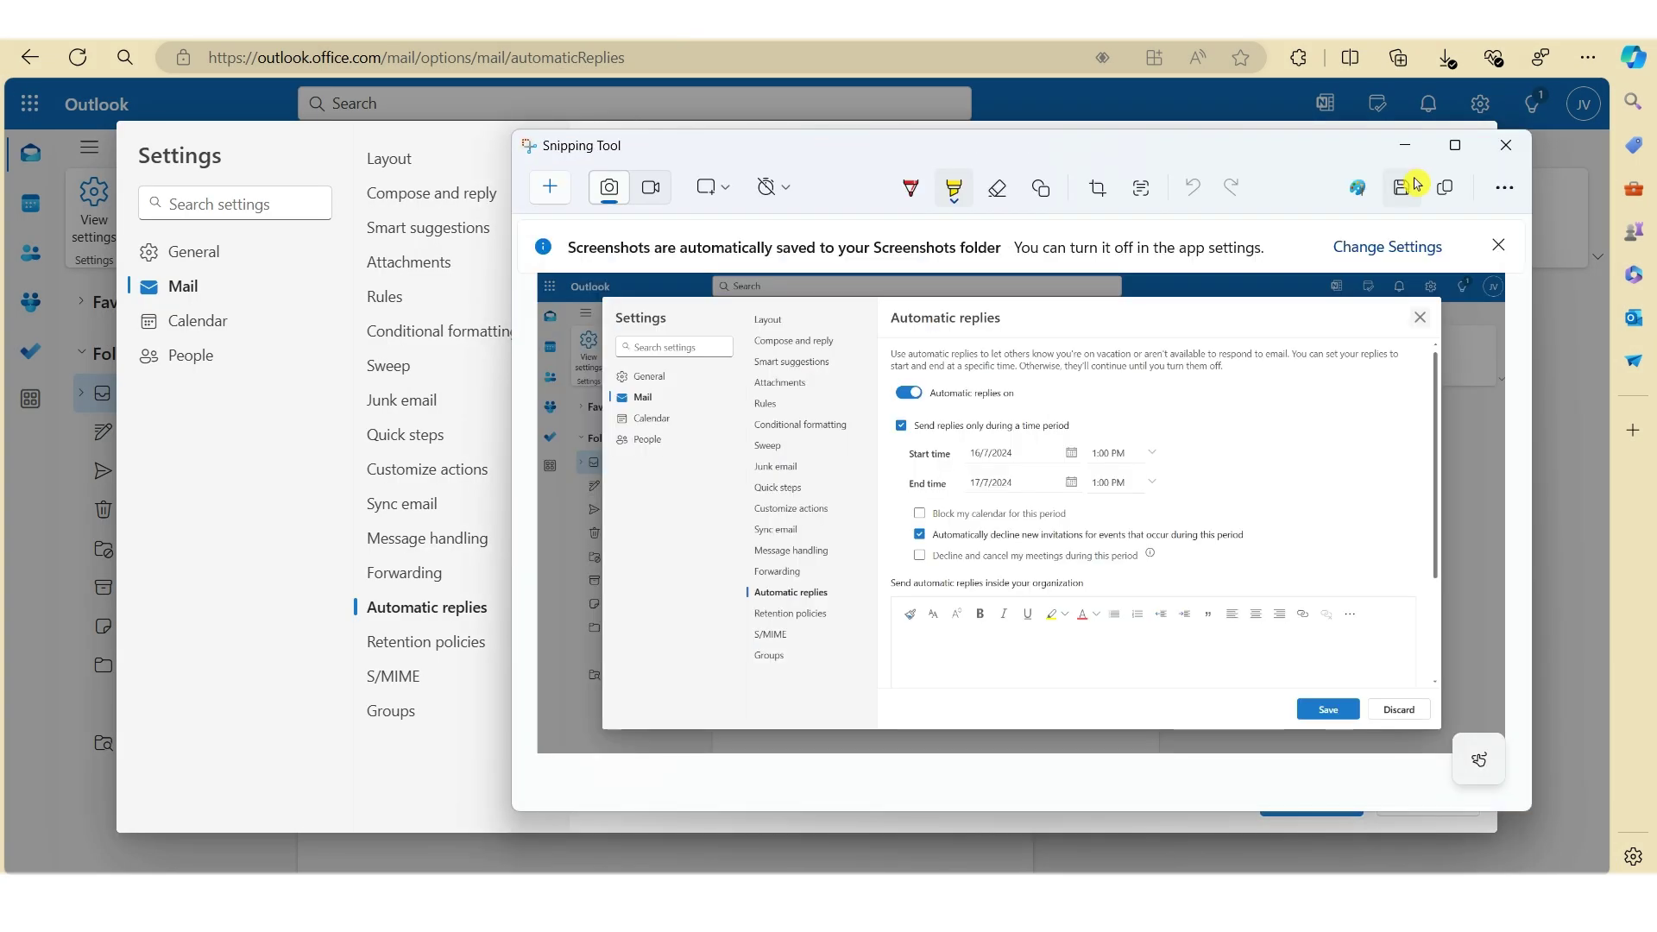
{"action": "left_click", "coordinate": [1402, 191]}
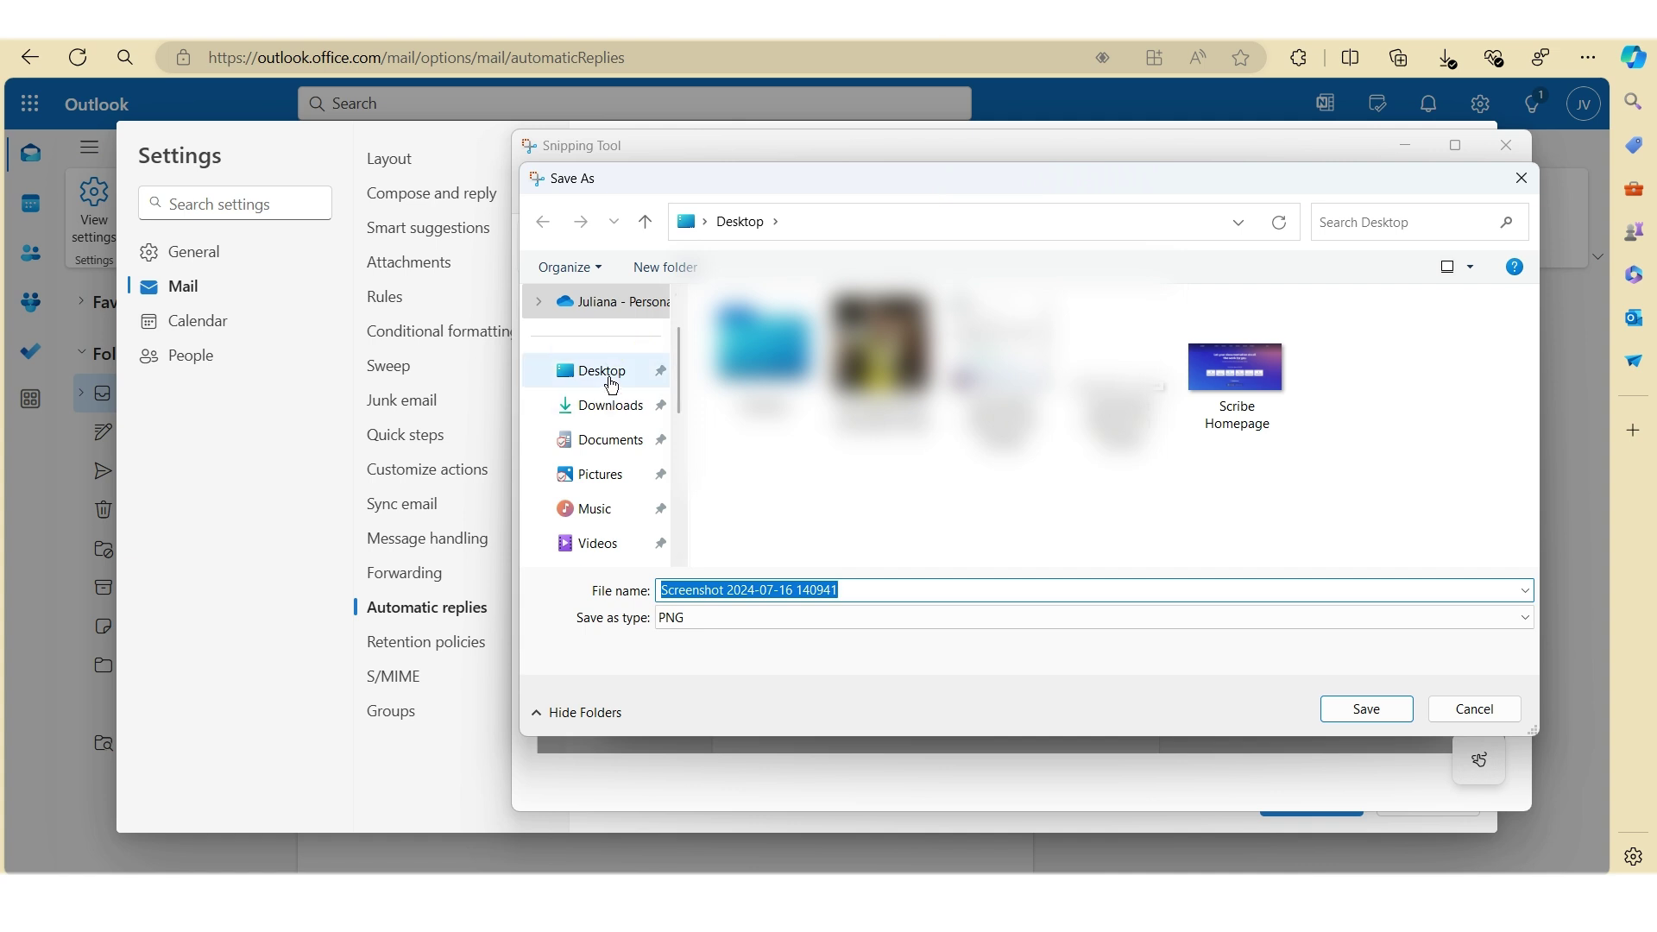
{"action": "left_click", "coordinate": [594, 371]}
{"action": "left_click", "coordinate": [1361, 707]}
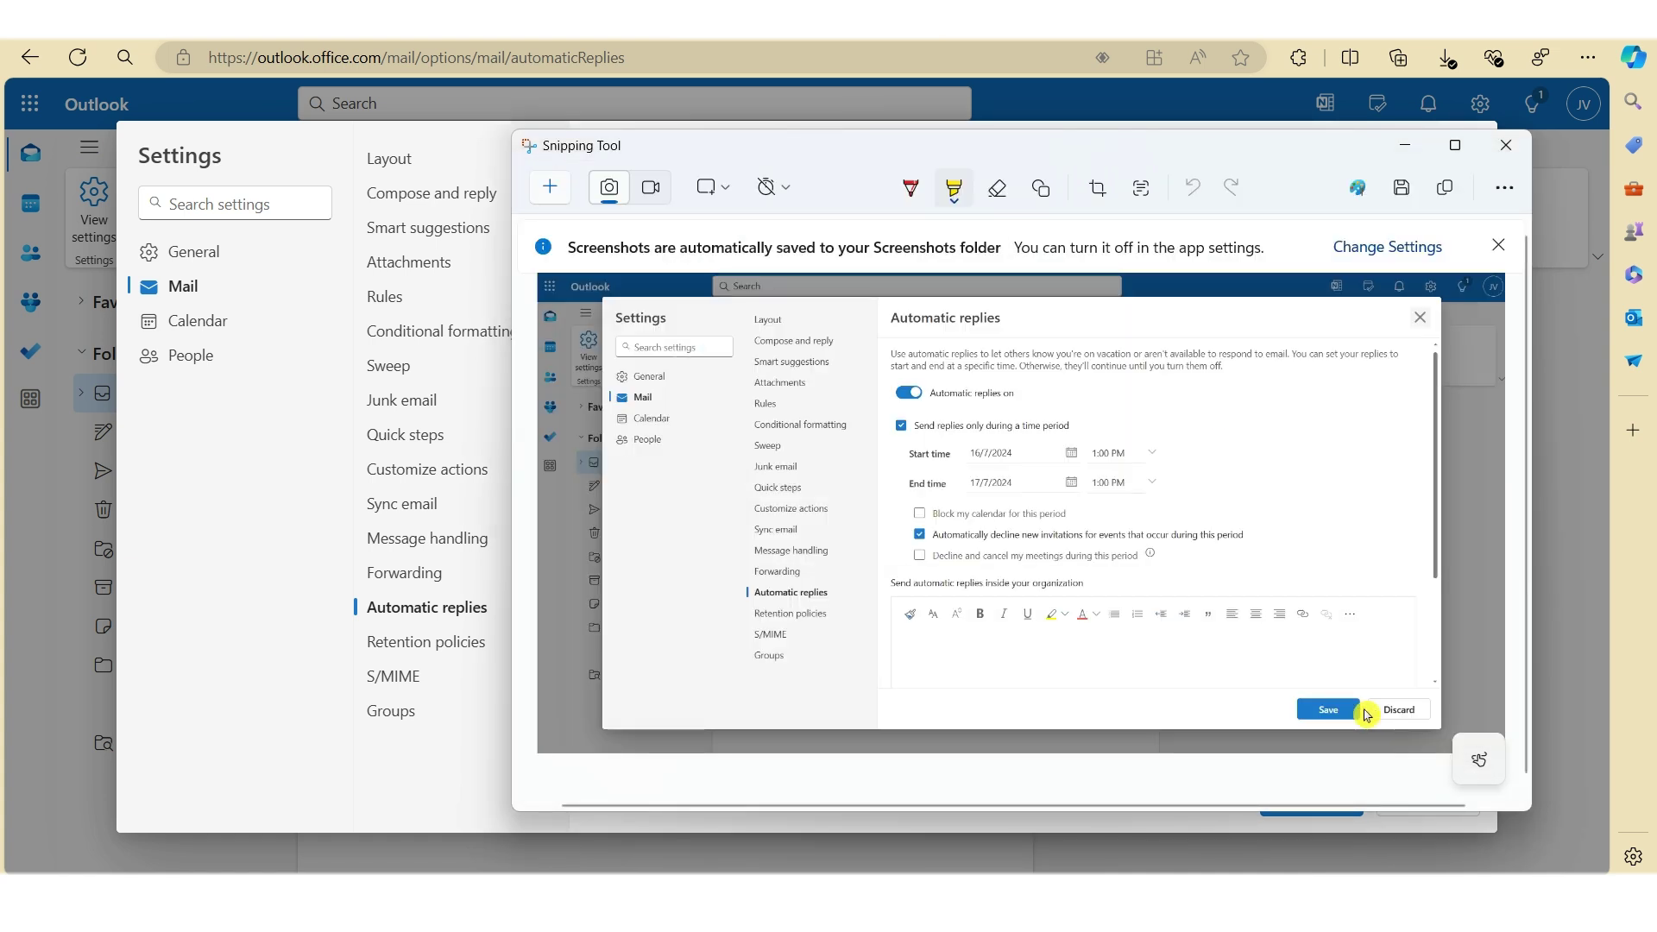
{"action": "left_click", "coordinate": [1506, 146]}
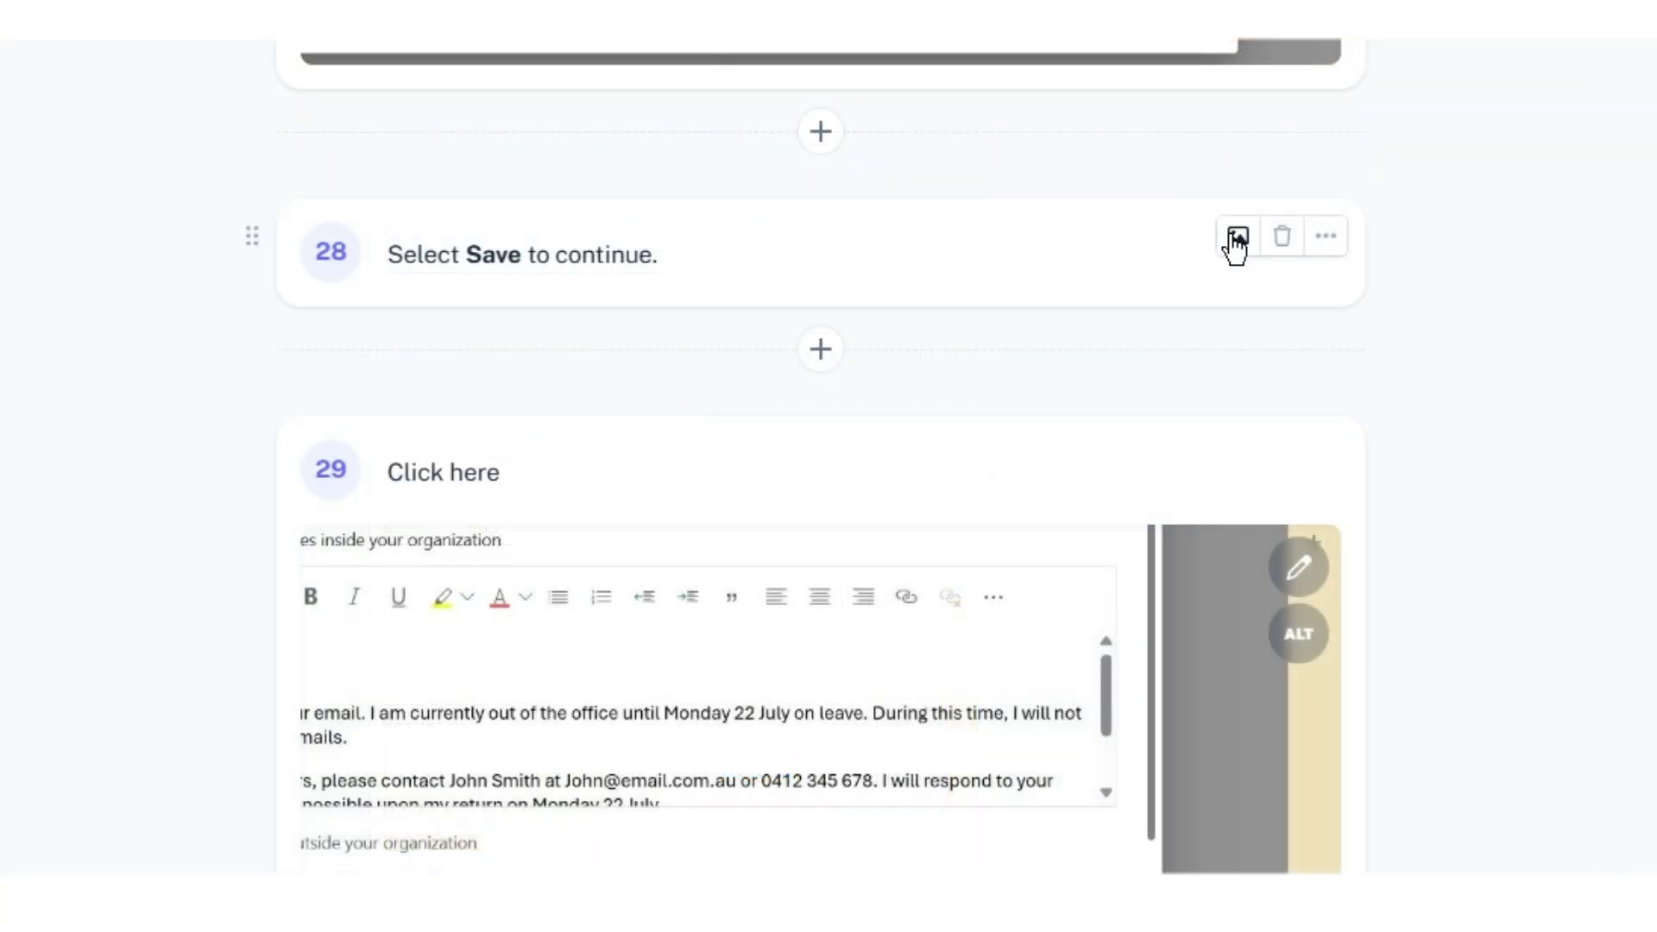
Step: Upload the Desktop screenshot of Outlook's automatic replies as step 28's image
{"action": "left_click", "coordinate": [1236, 238]}
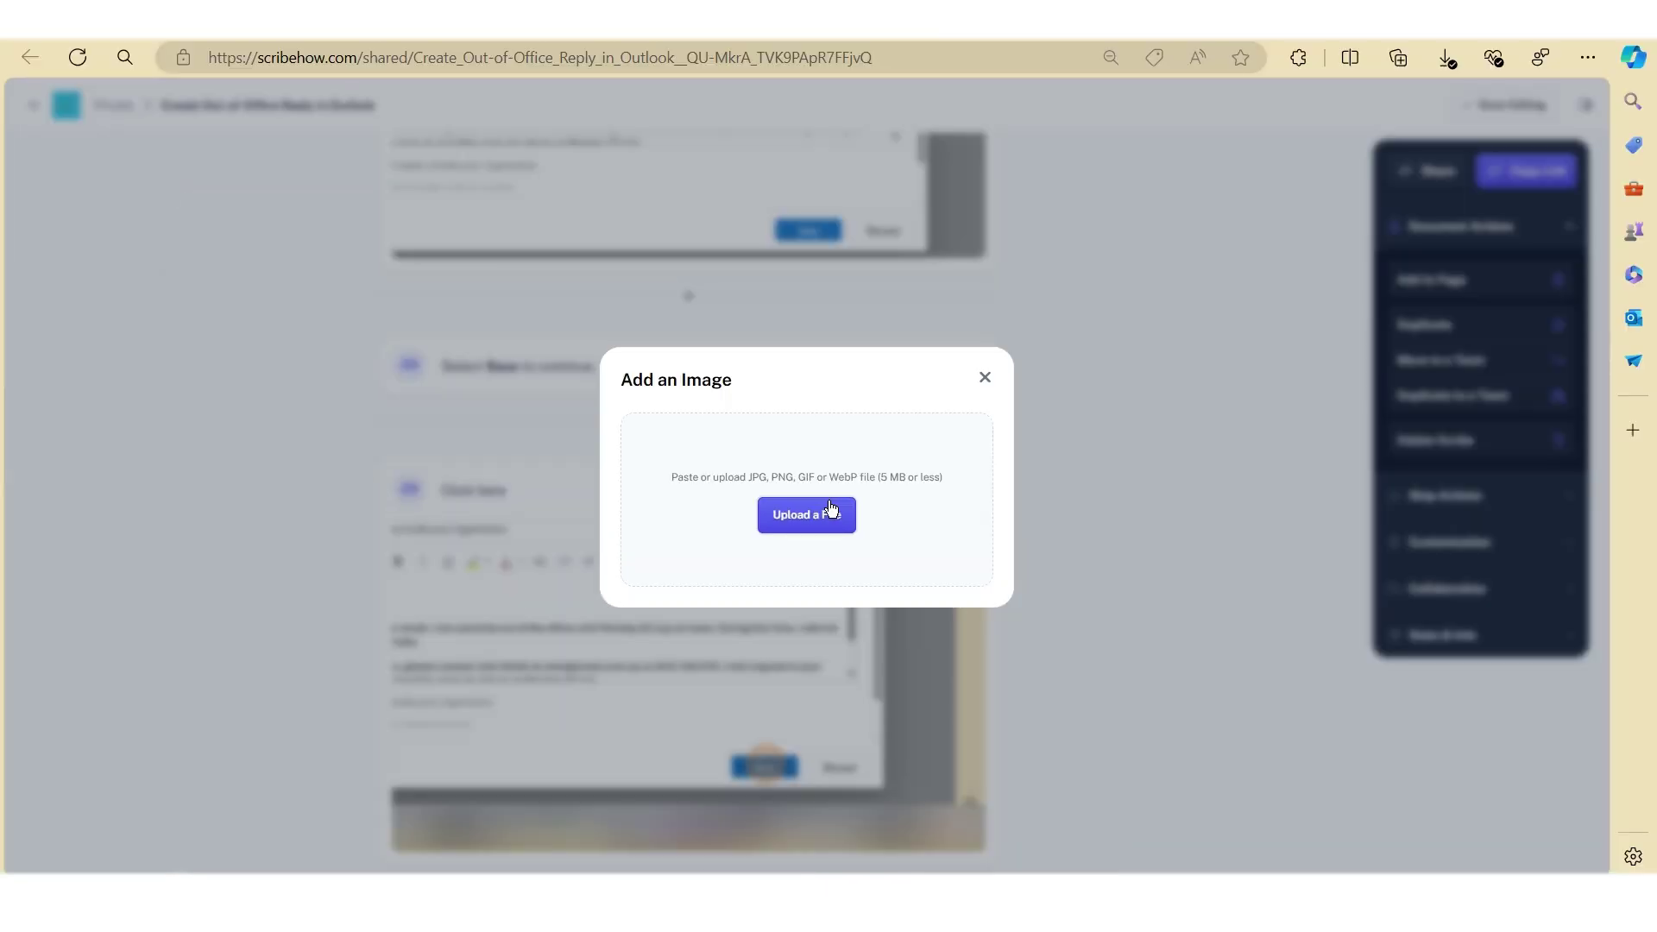
{"action": "left_click", "coordinate": [830, 512]}
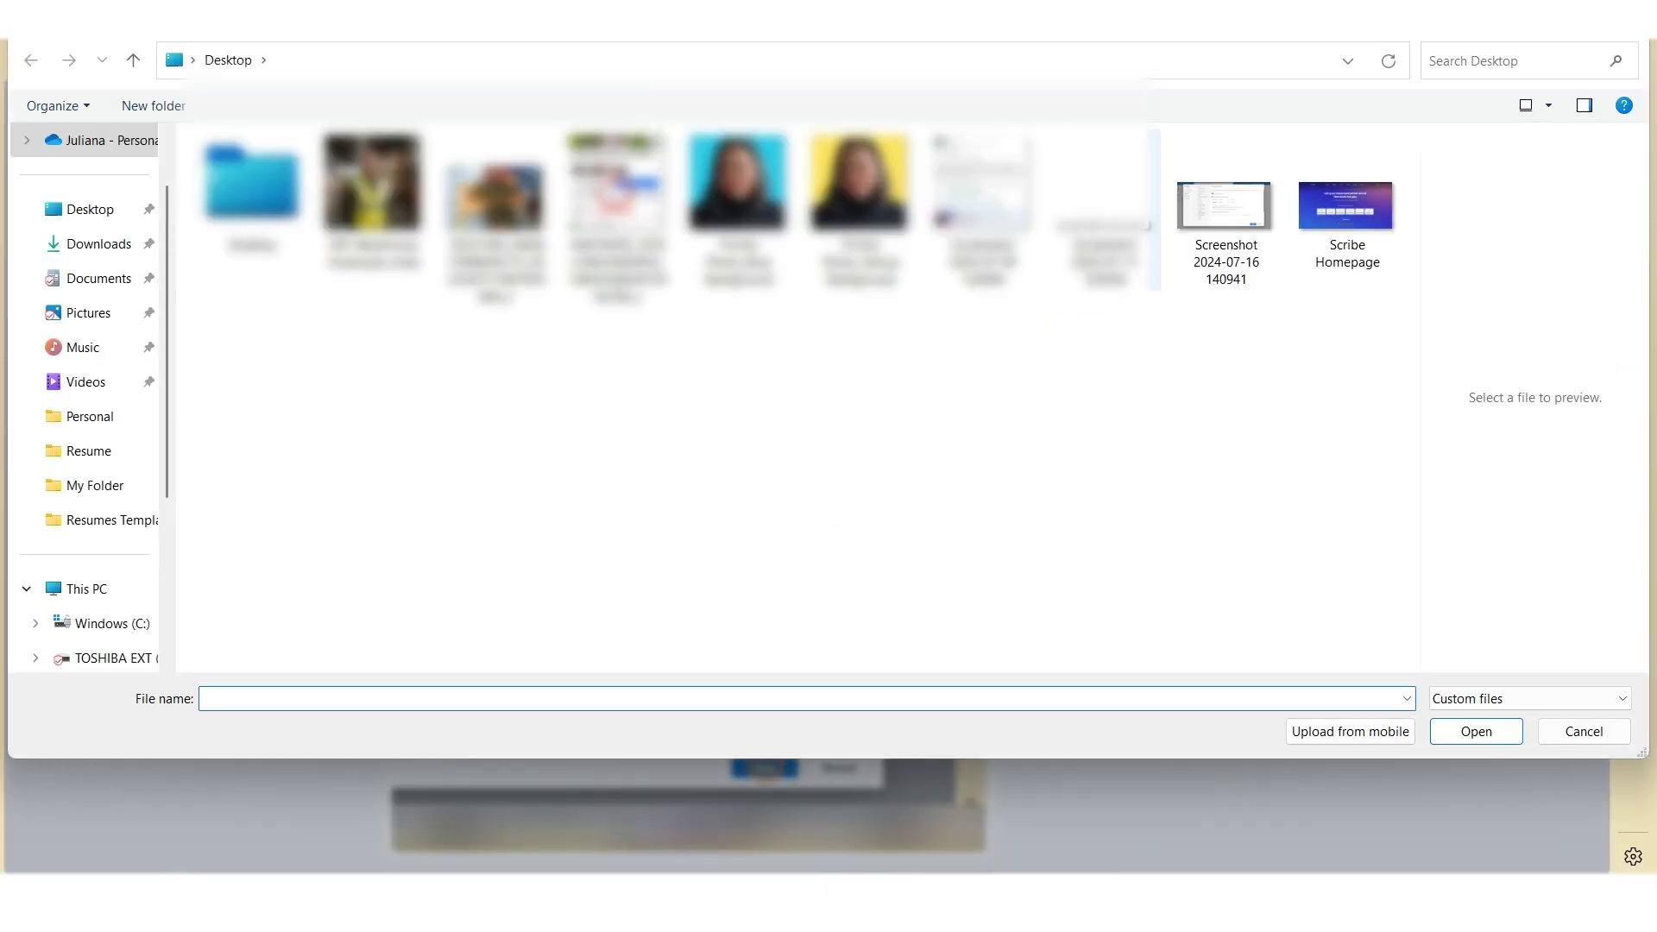
{"action": "left_click", "coordinate": [1224, 207]}
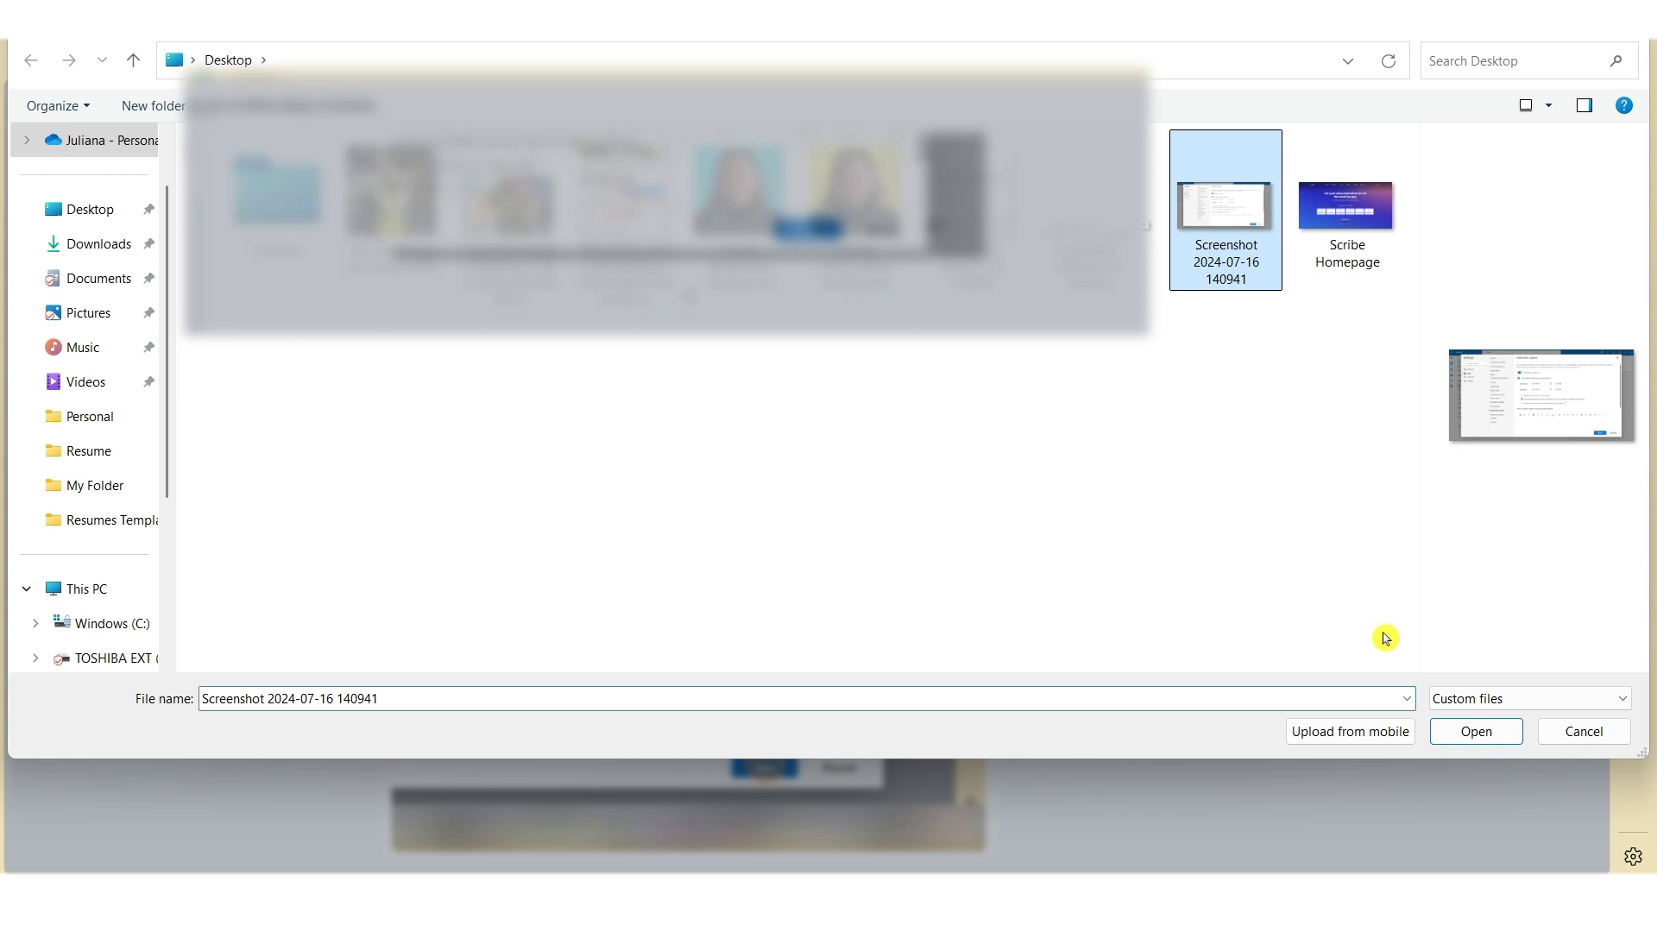
{"action": "left_click", "coordinate": [1476, 732]}
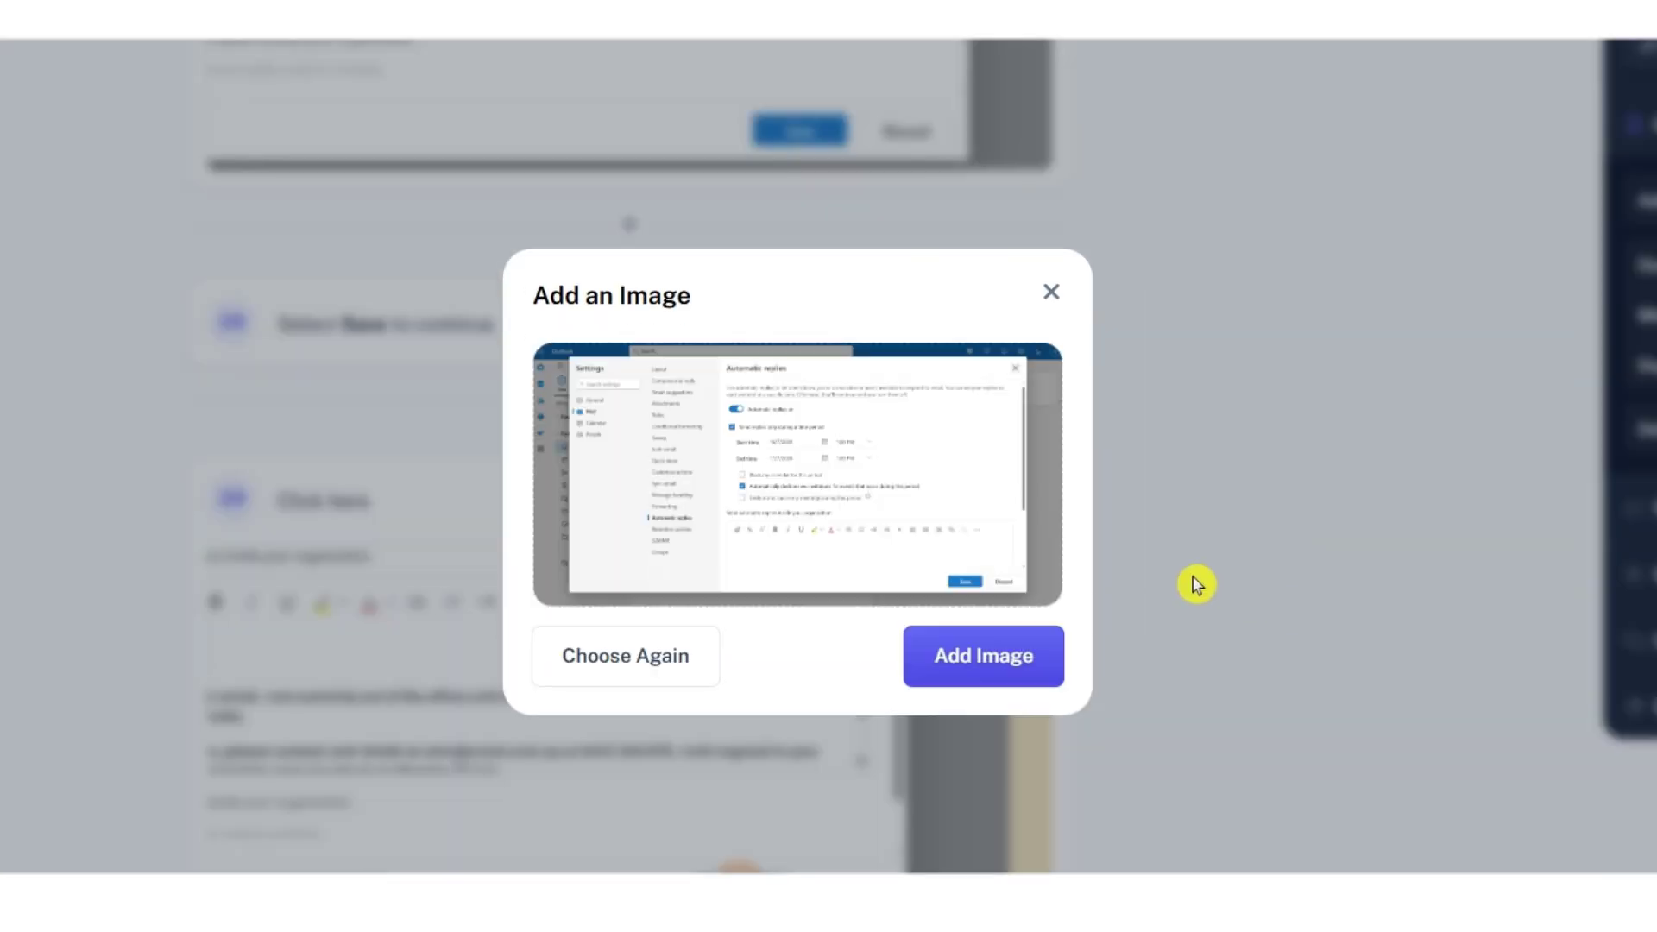
{"action": "left_click", "coordinate": [988, 657]}
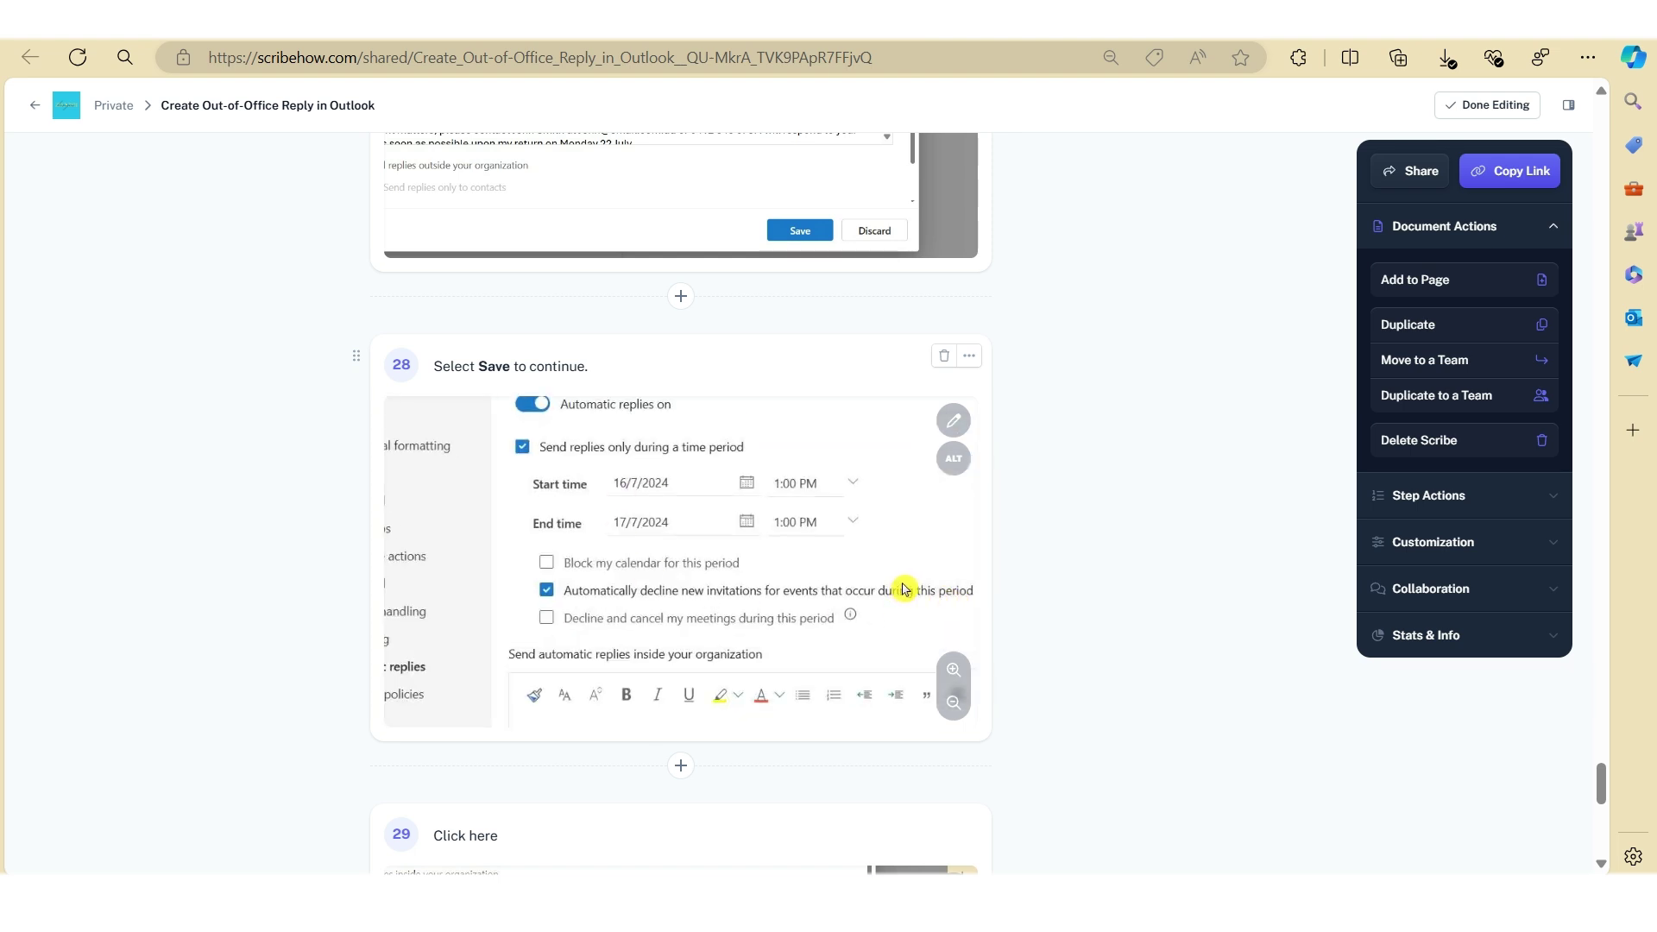
Step: Crop step 28's screenshot down to the Save and Discard area
{"action": "left_click", "coordinate": [954, 421]}
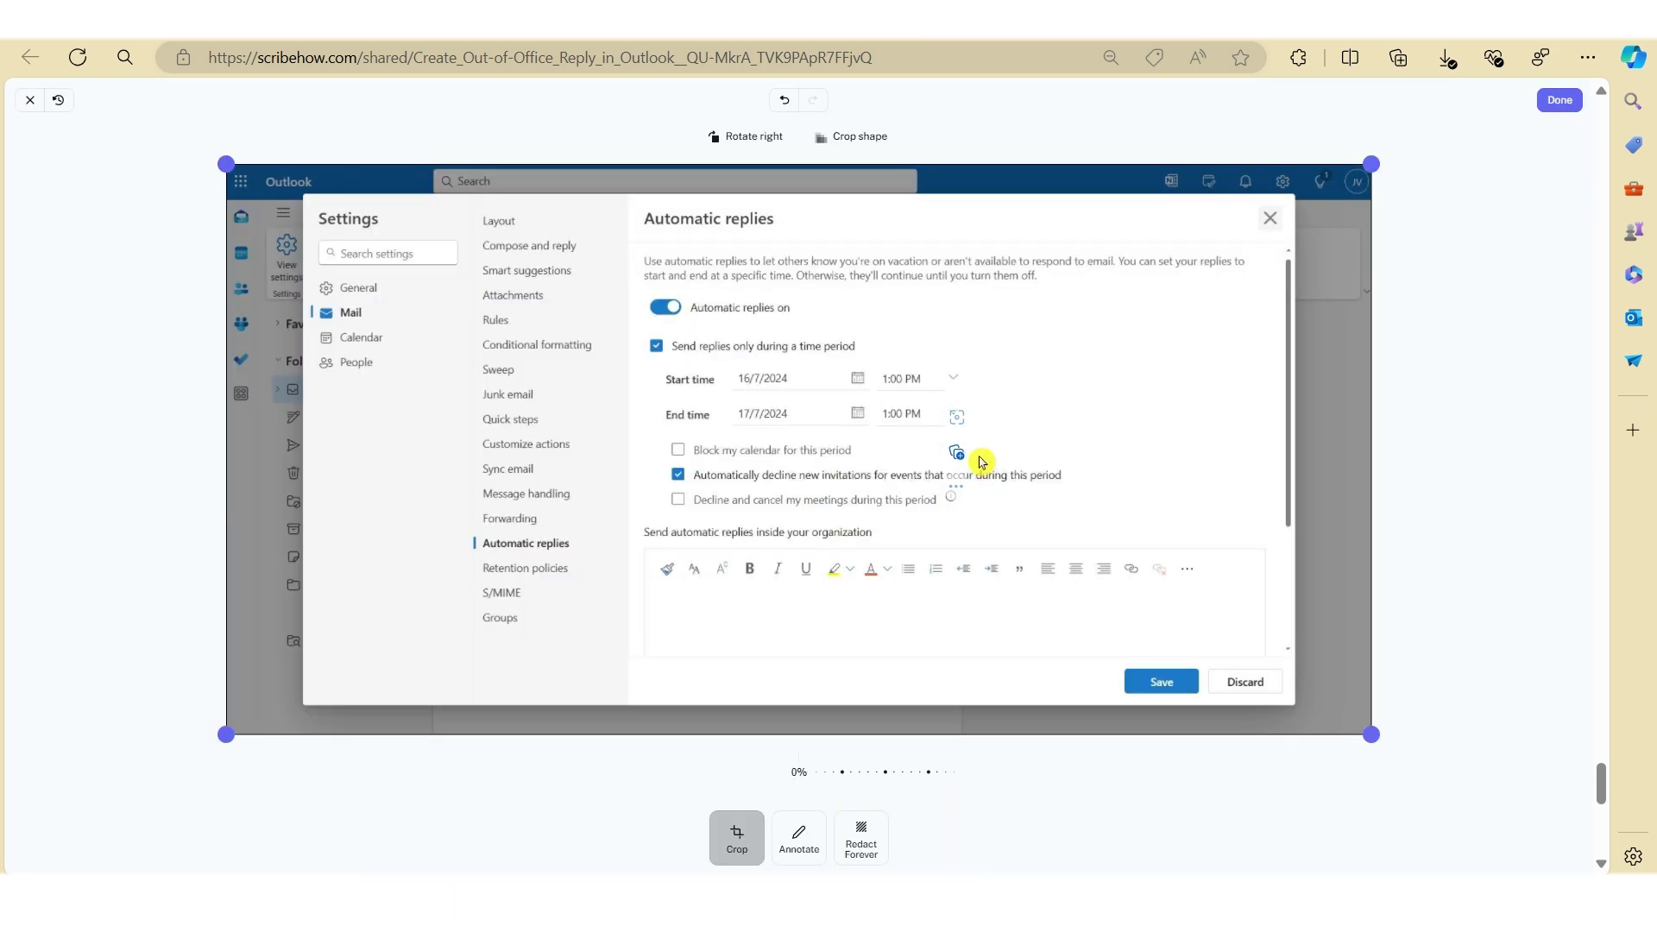
{"action": "left_click", "coordinate": [1558, 101]}
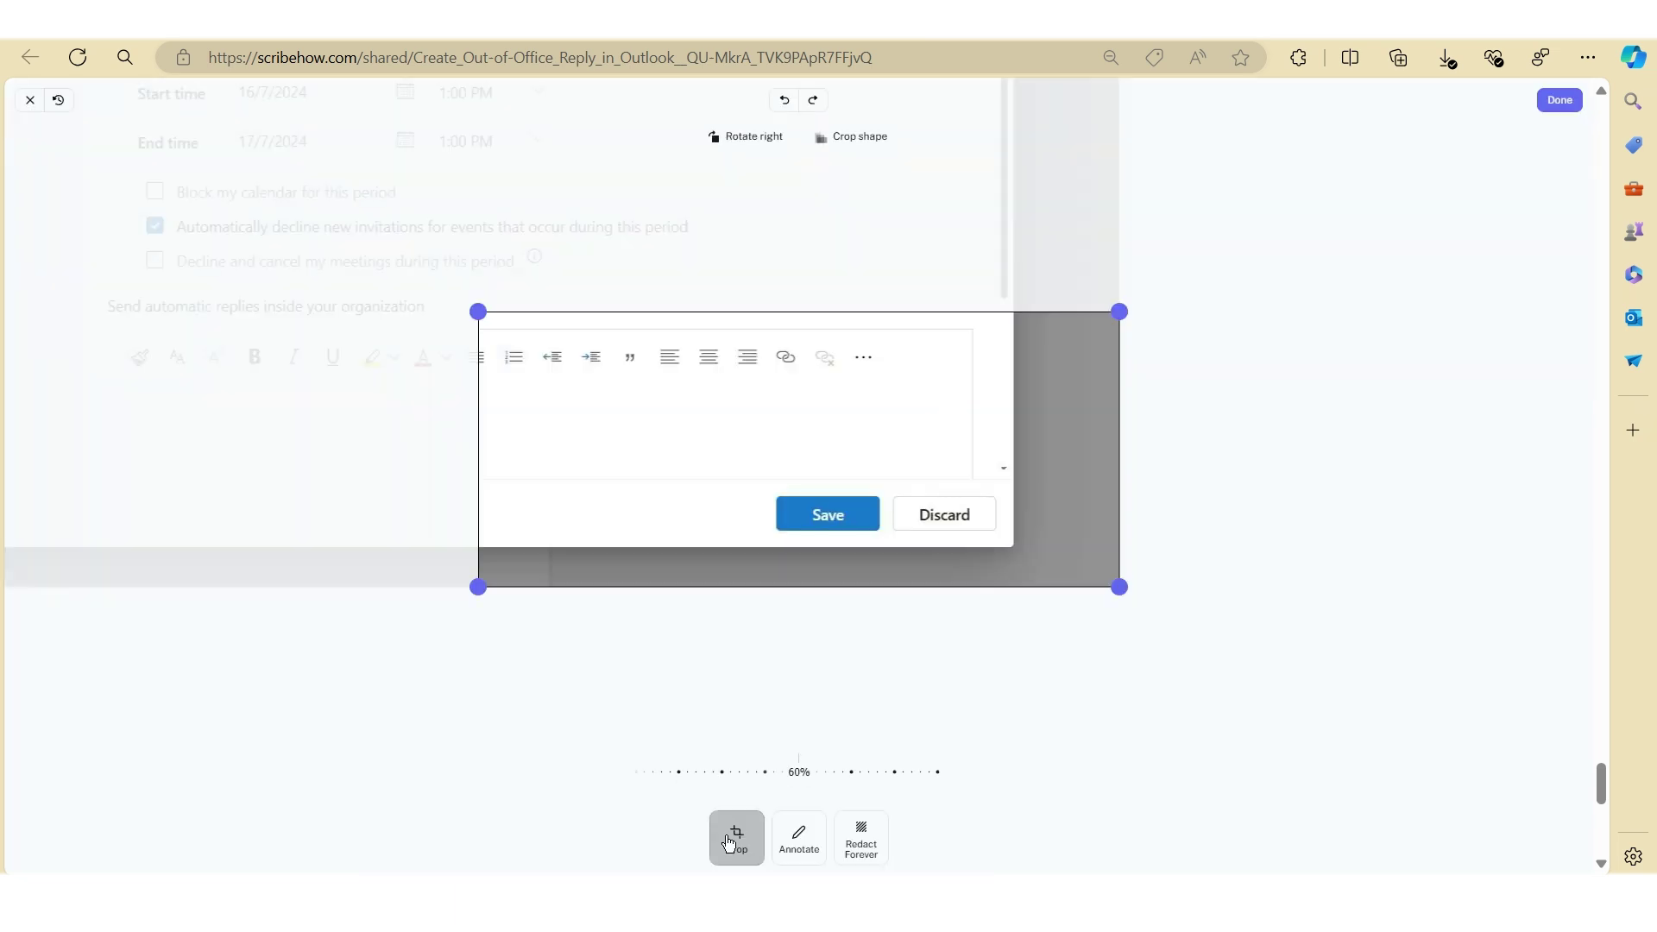
{"action": "left_click", "coordinate": [799, 839]}
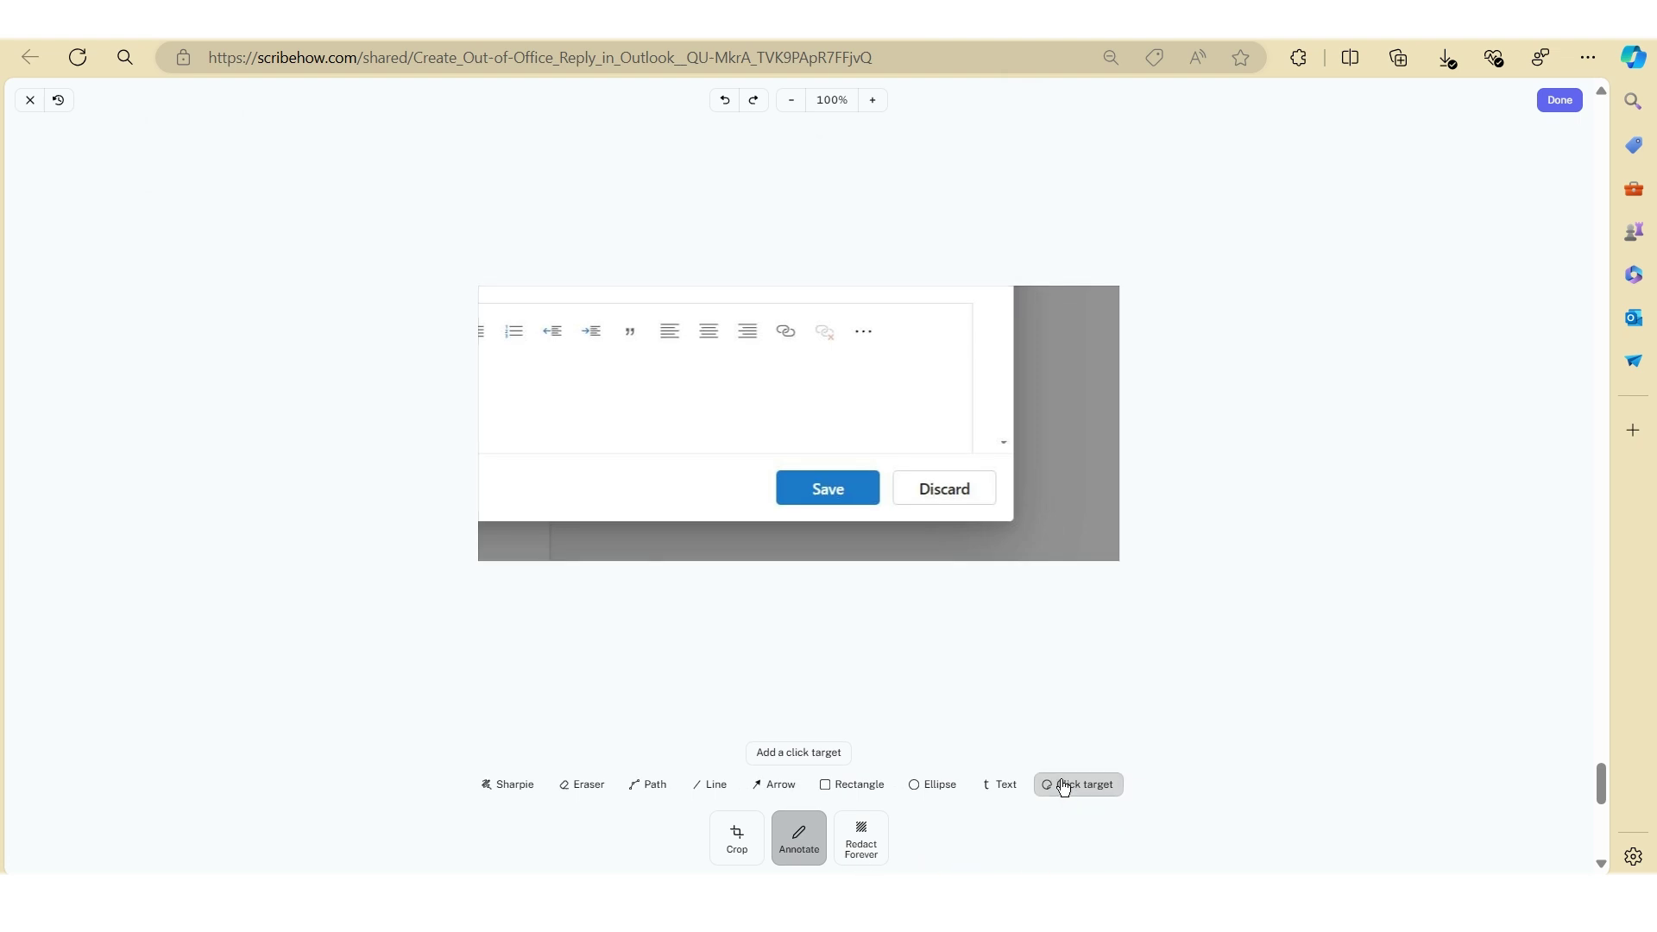
Step: Add a click target, move it onto the Save button, and keep the image edits
{"action": "left_click", "coordinate": [800, 753]}
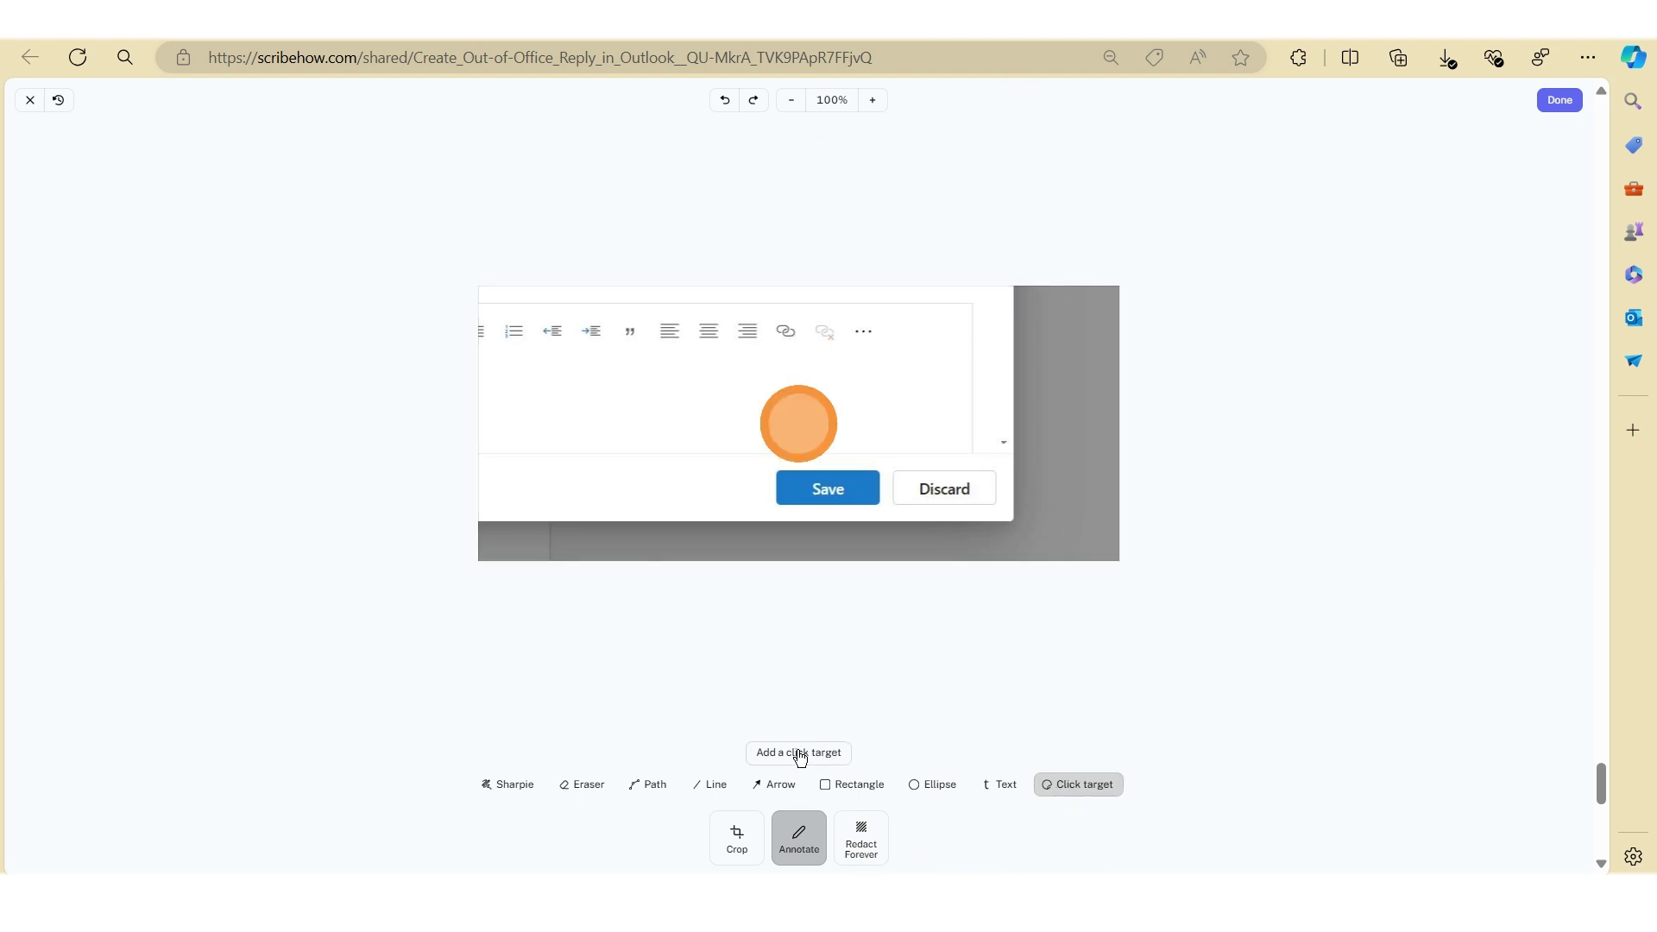
{"action": "left_click", "coordinate": [799, 419]}
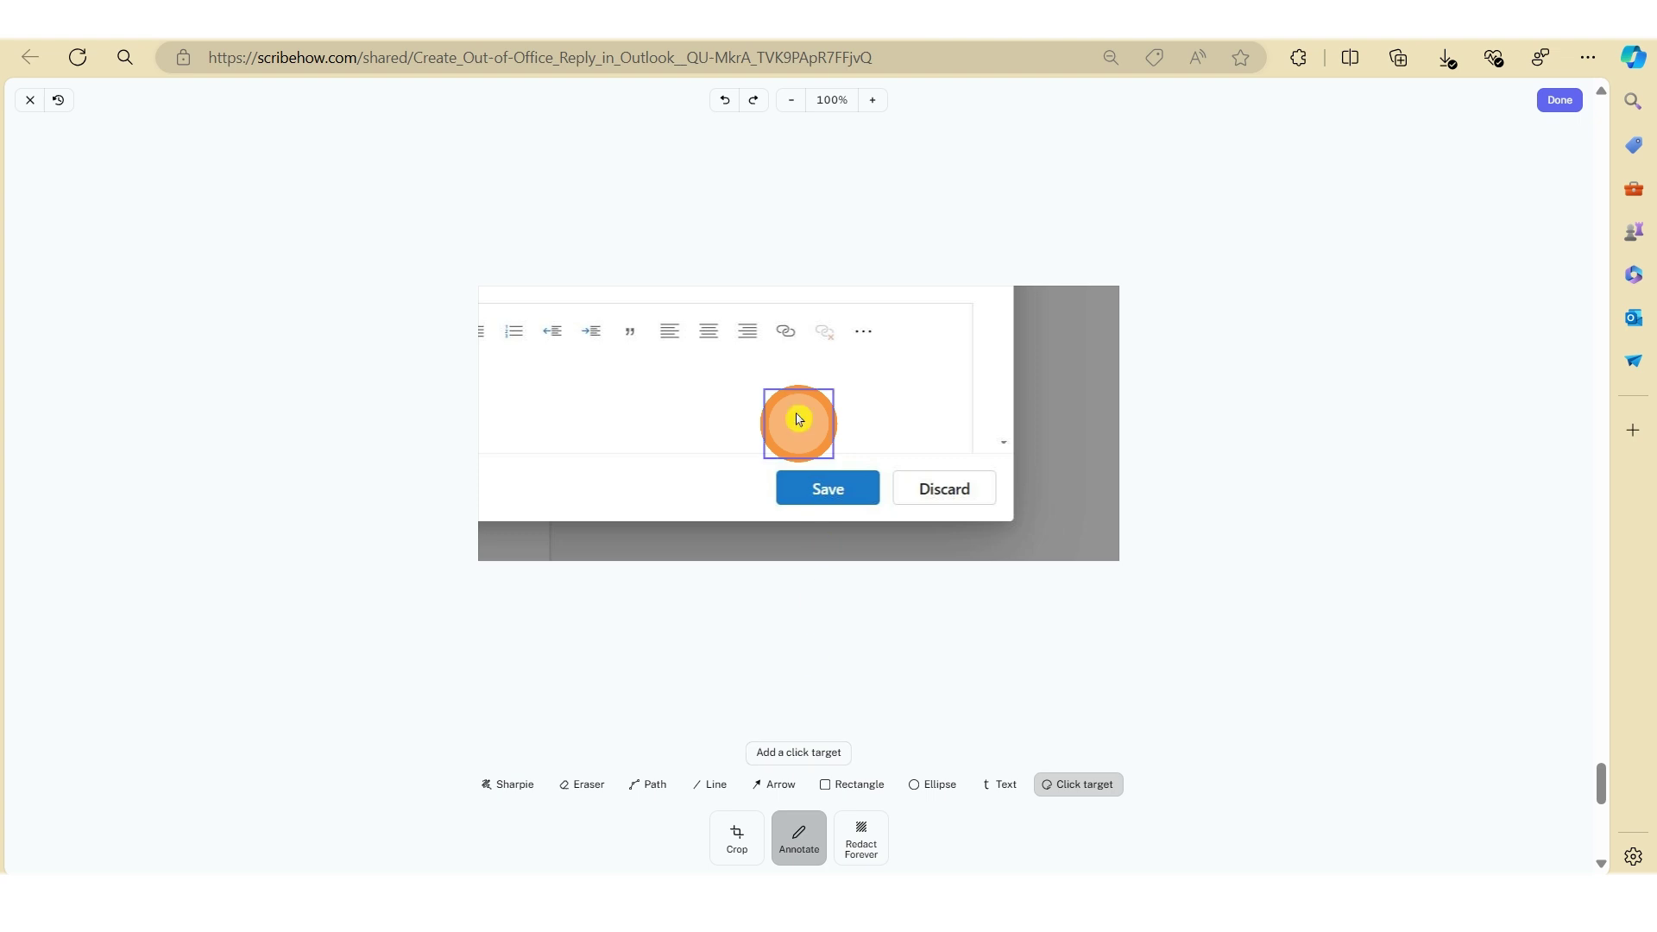
{"action": "left_click_drag", "start_coordinate": [799, 419], "coordinate": [829, 488]}
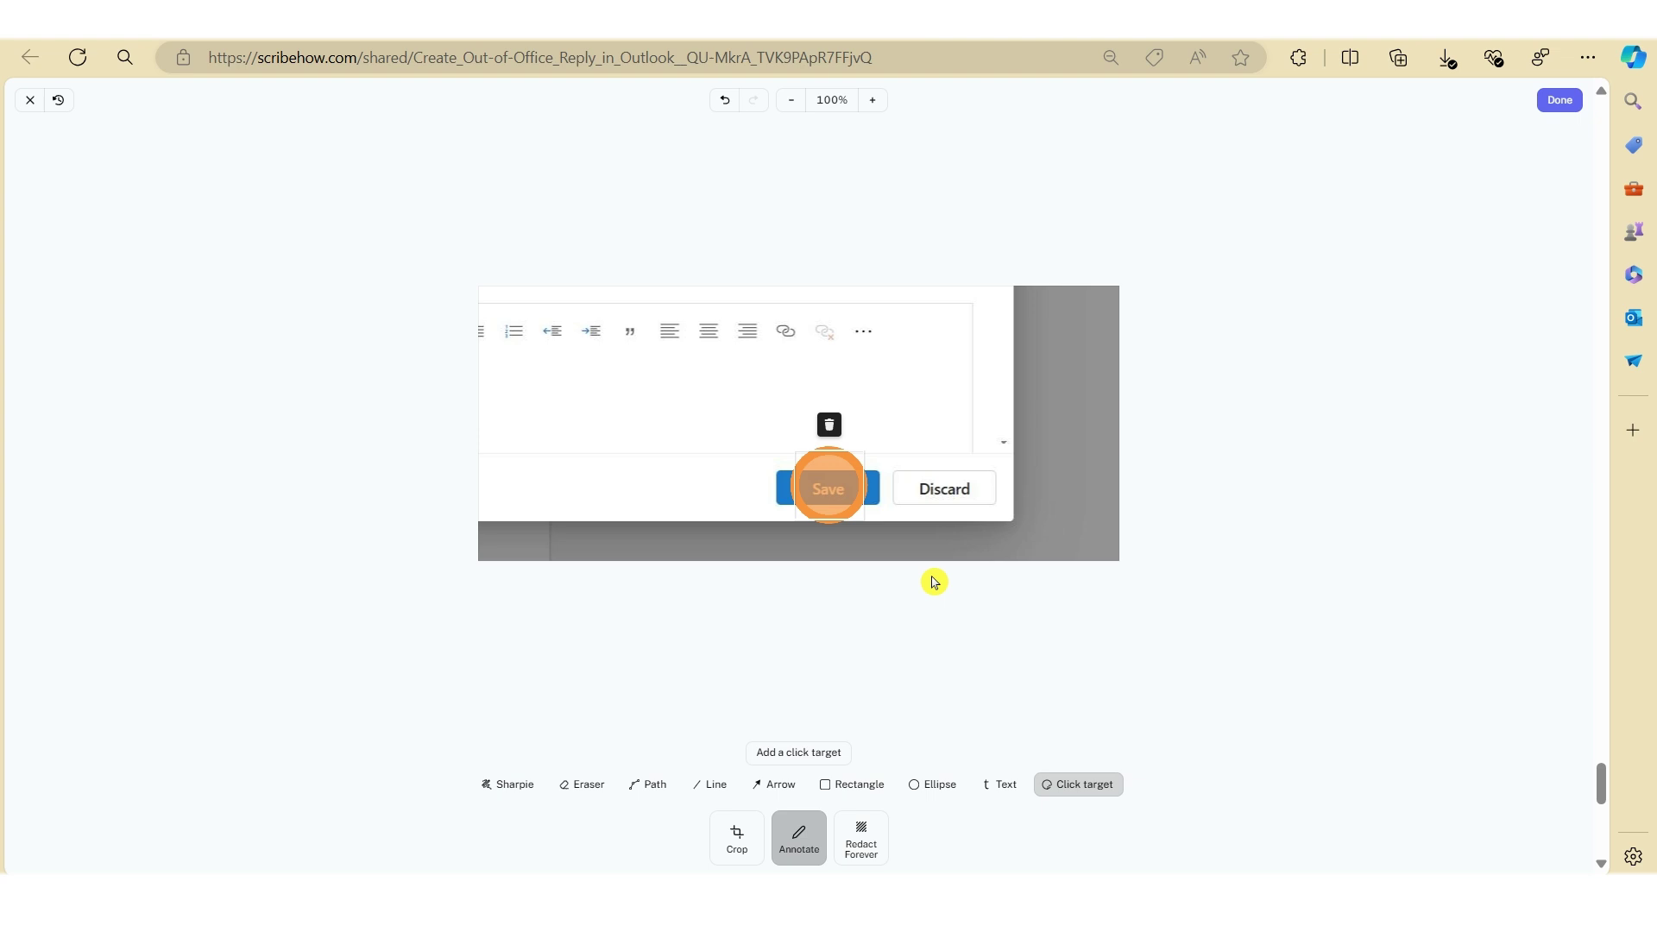
{"action": "left_click", "coordinate": [1560, 100]}
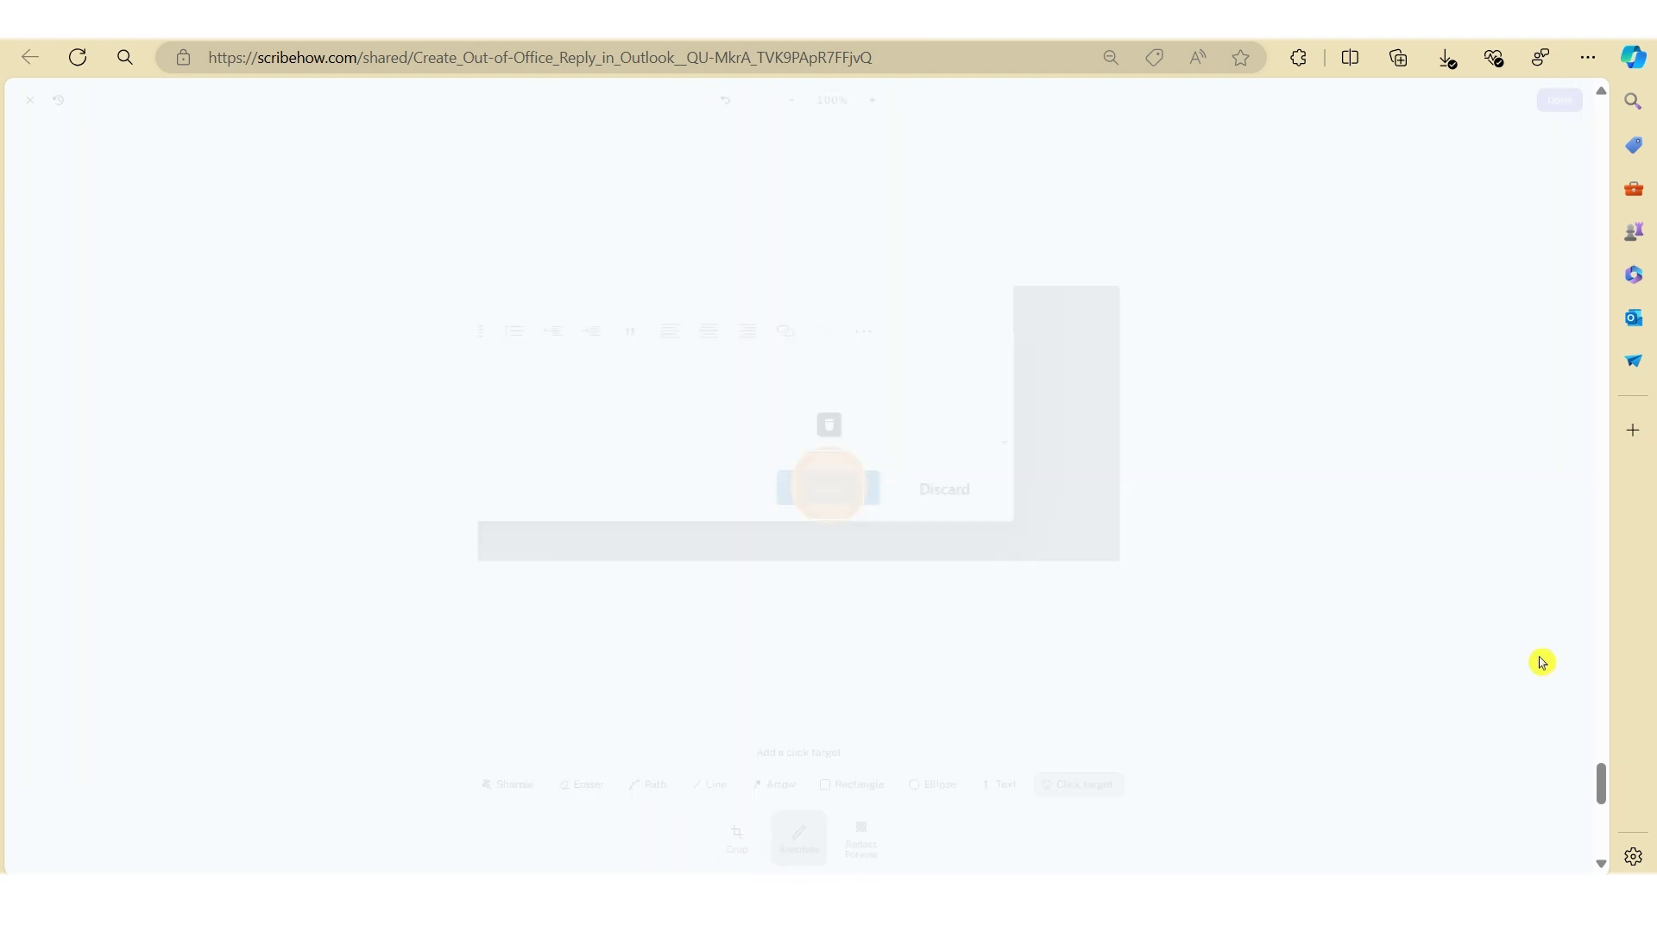